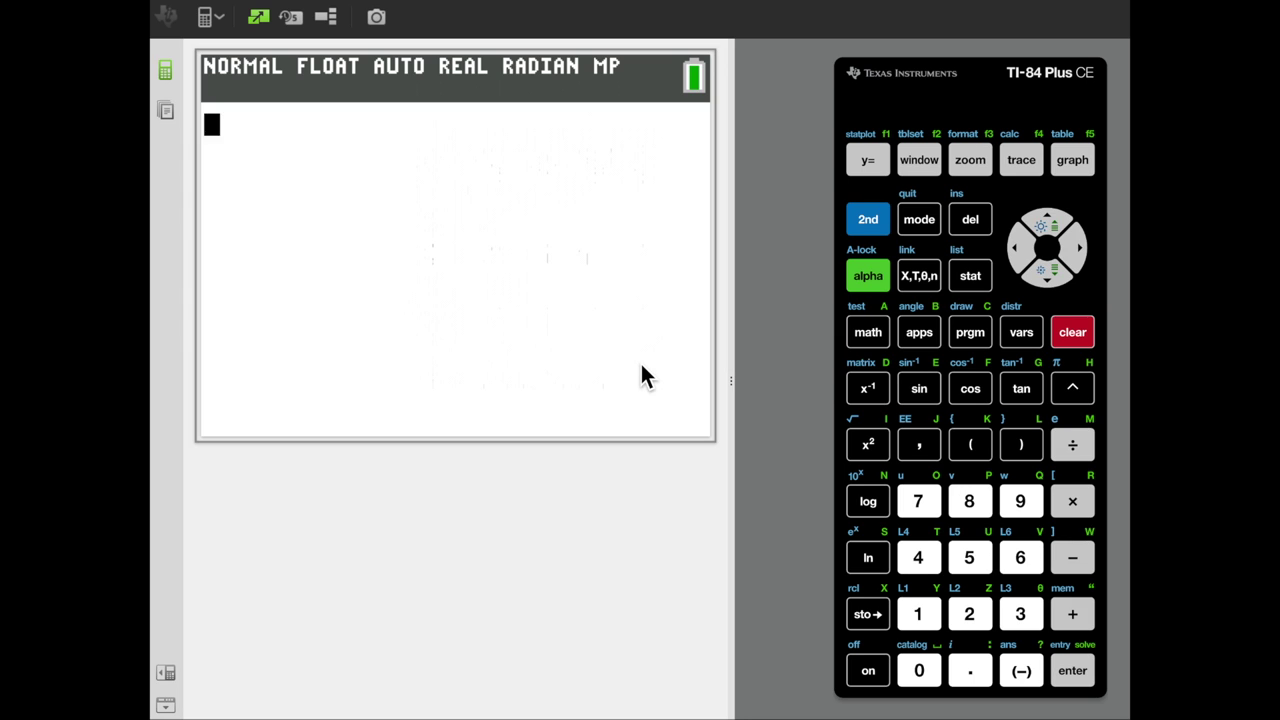
Open the STAT menu on the TI-SmartView CE emulator keypad
left_click(970, 289)
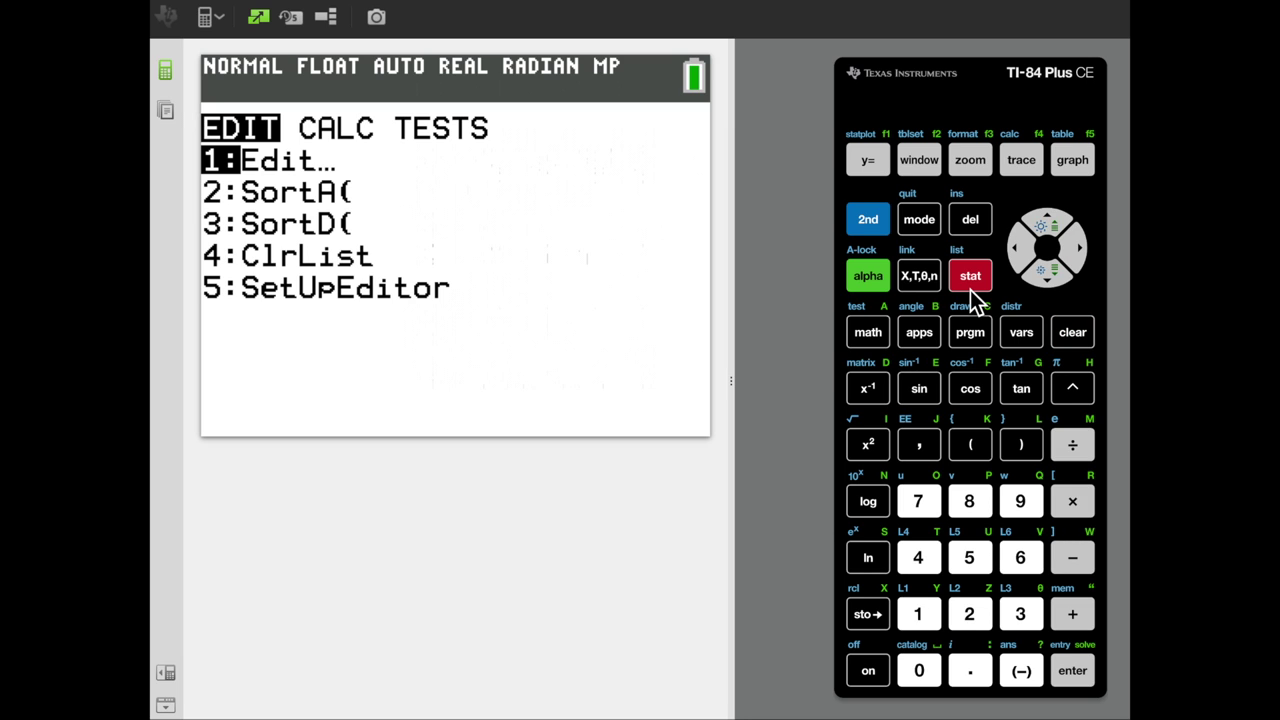
Open 1:Edit and move to L1(1), showing L1 from 1.1 and L2 from 39343
key("Return")
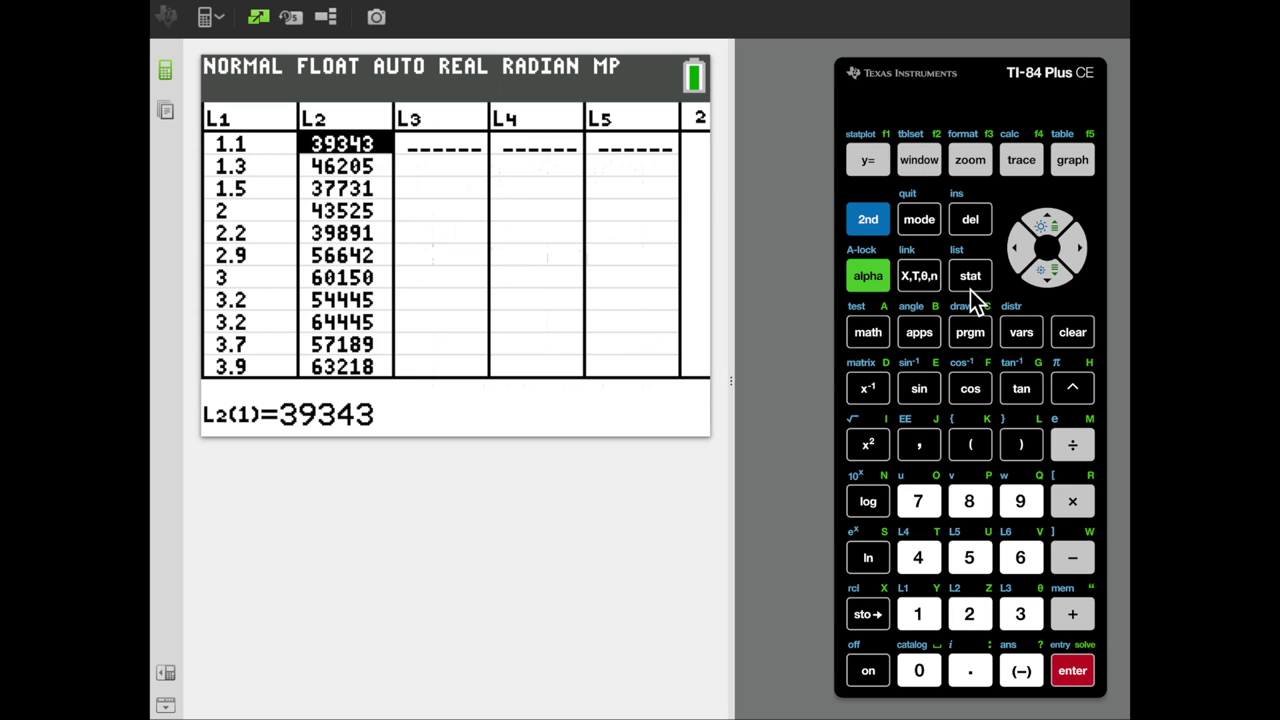
key("Left")
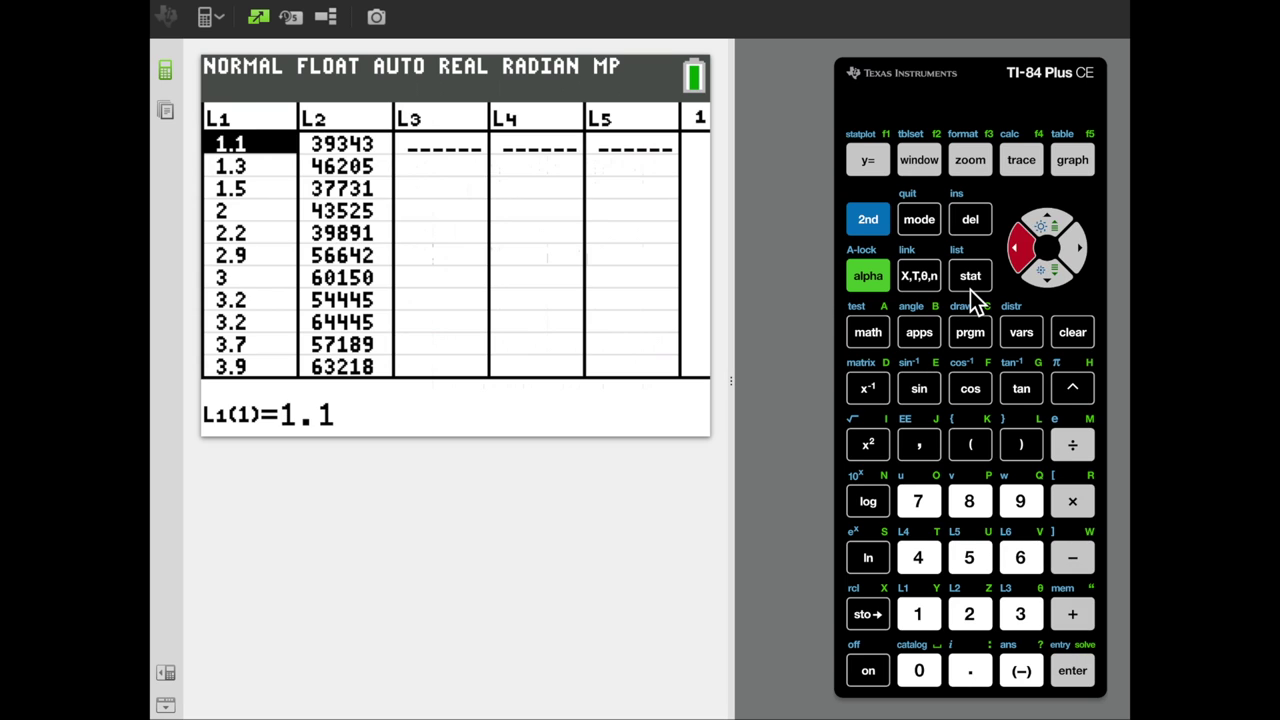
key("Up")
key("Down")
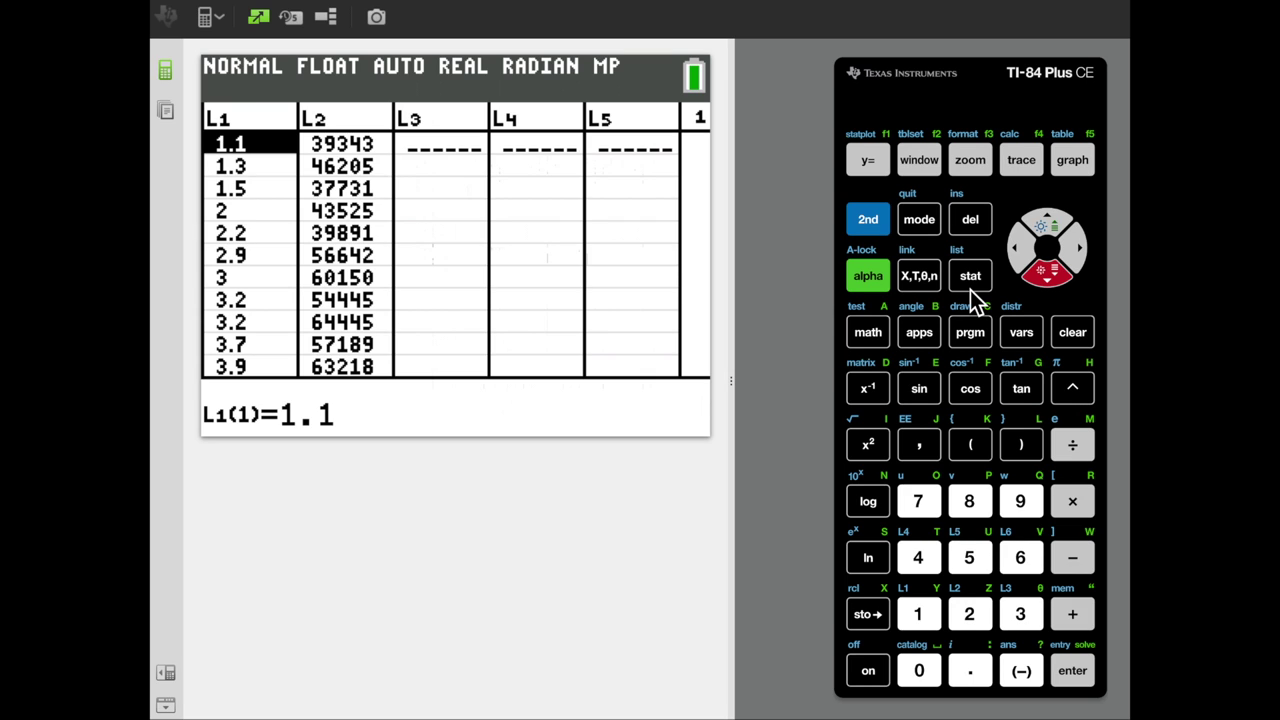
left_click(868, 220)
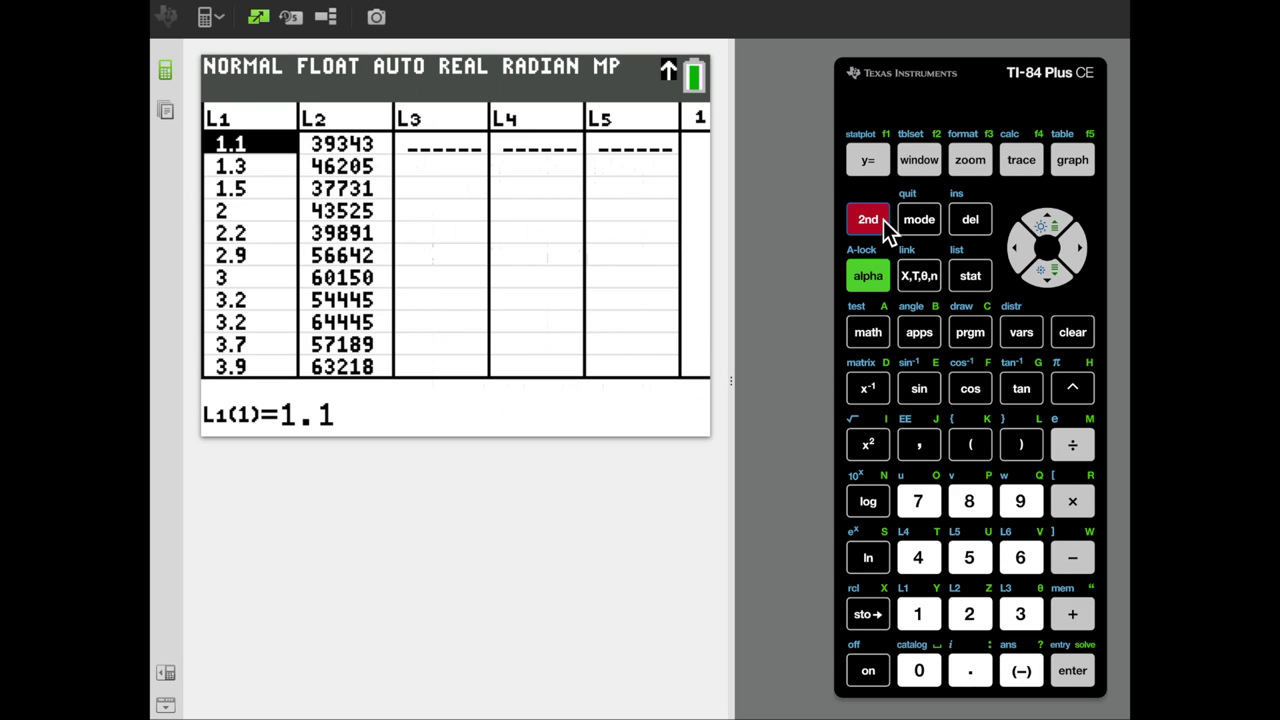
Turn Plot1 on as a scatter plot with Xlist L1 and Ylist L2
left_click(885, 157)
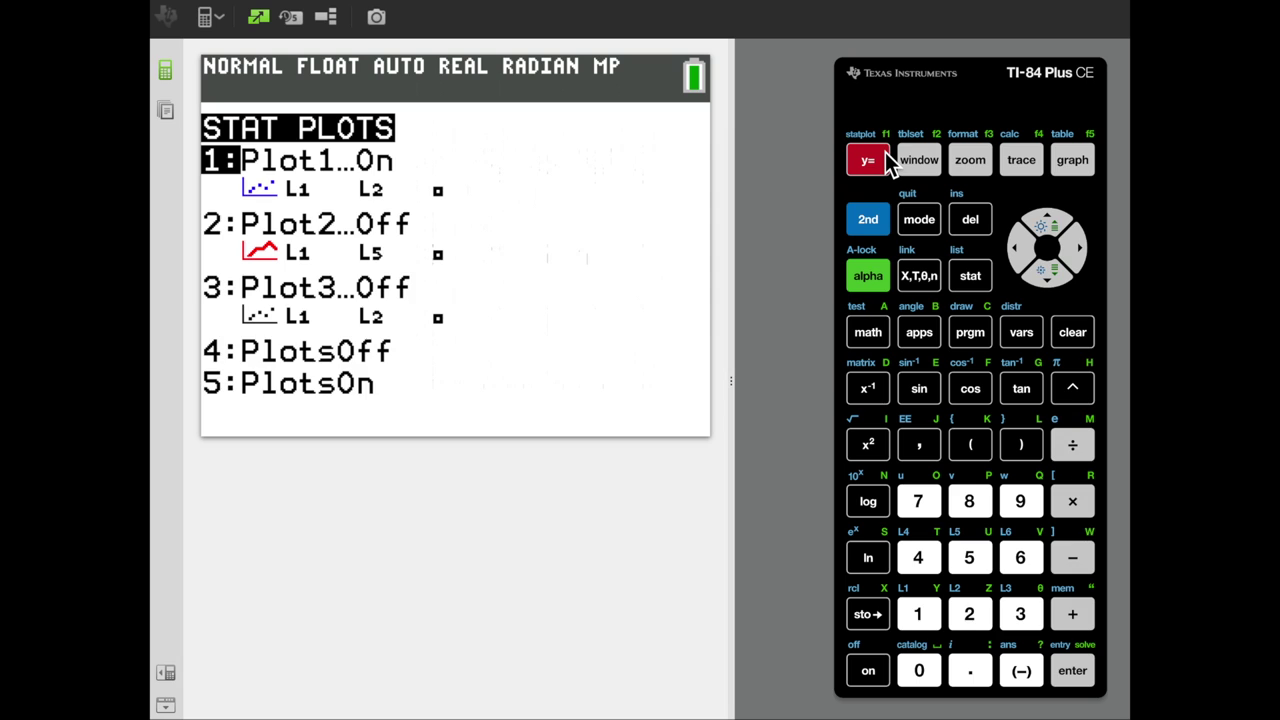
key("Return")
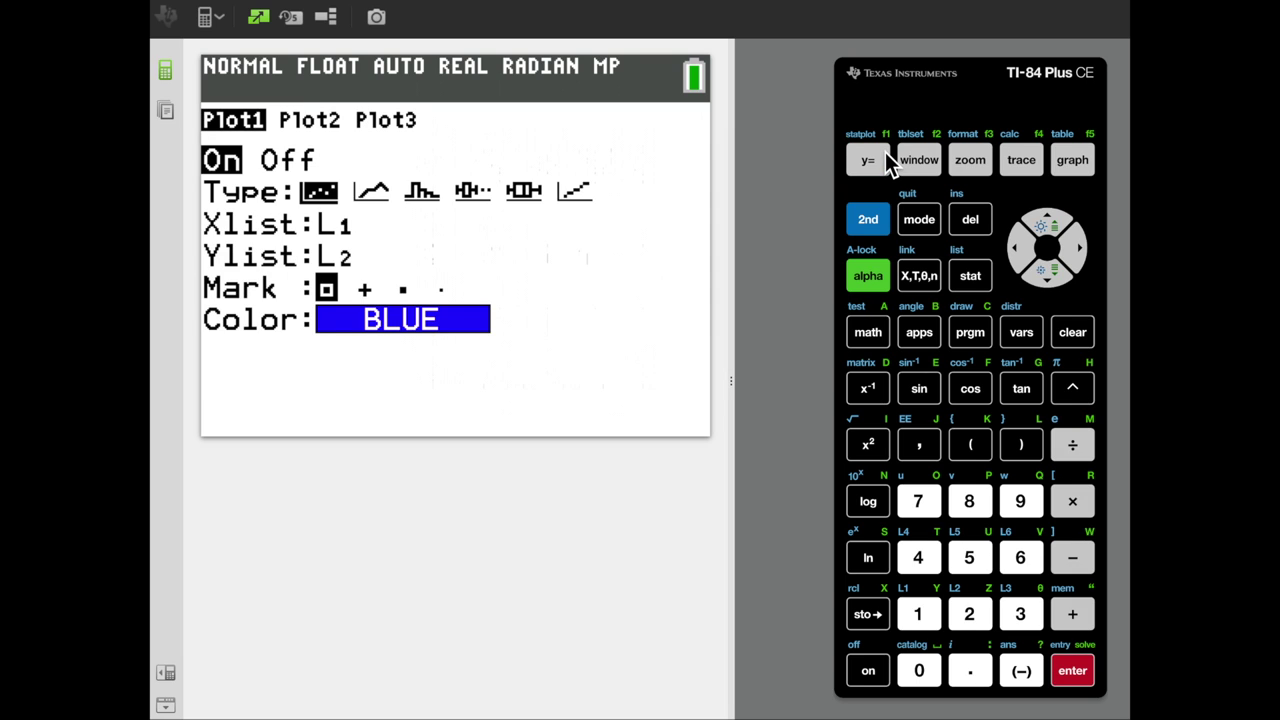
key("Down")
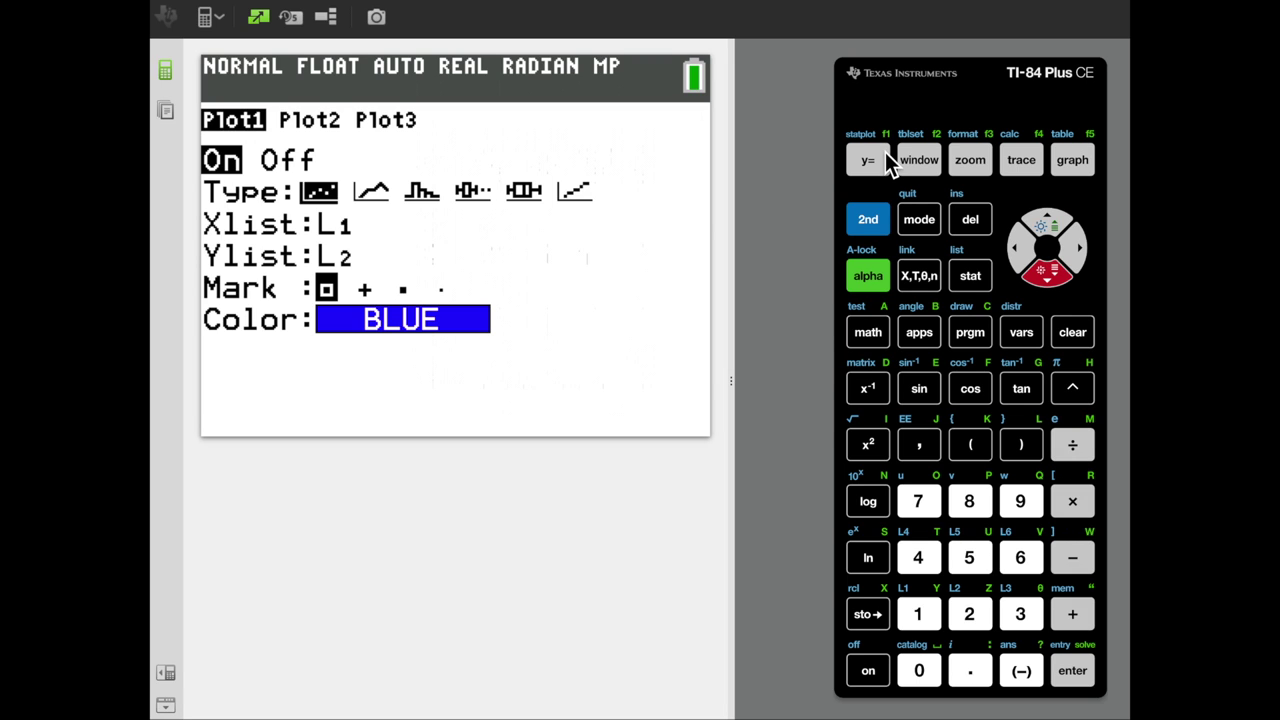
key("Down")
key("Down")
Graph the L1/L2 scatter plot with 9:ZoomStat, then return to the STAT menu
left_click(967, 168)
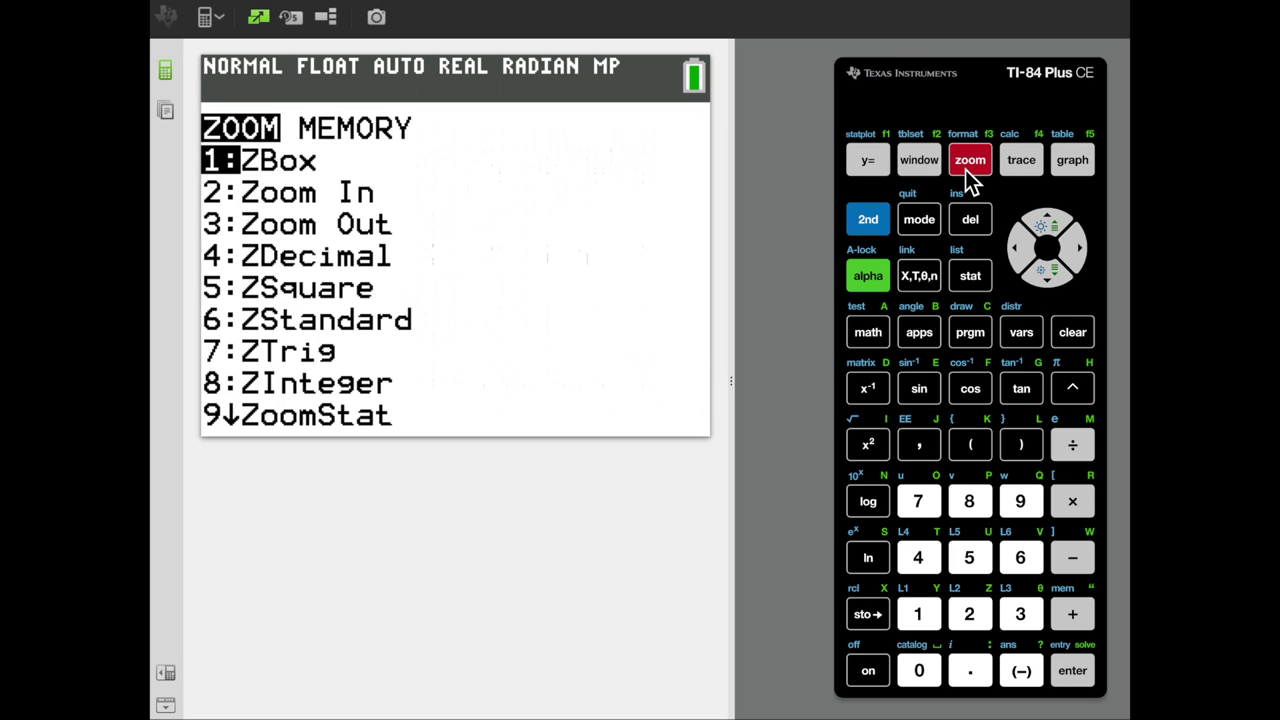
key("Down")
key("Down")
key("Down")
key("Down")
key("Down")
key("Down")
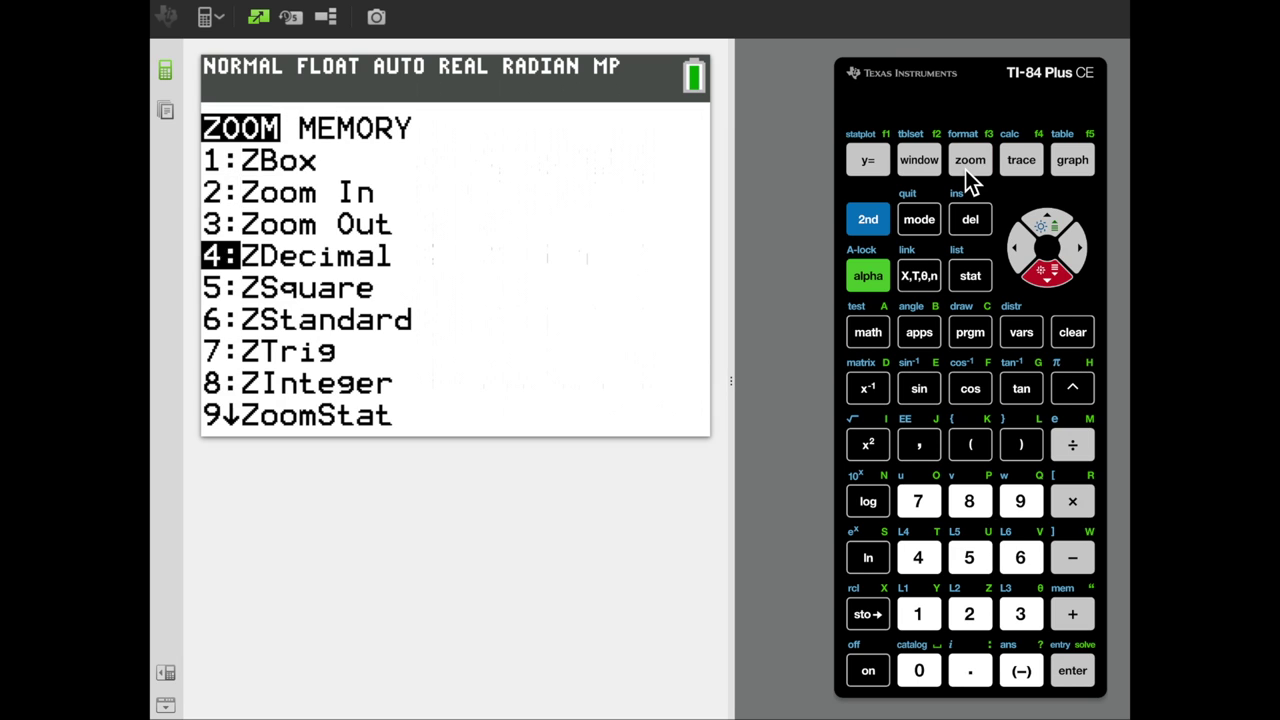
key("Down")
key("Down")
key("Down")
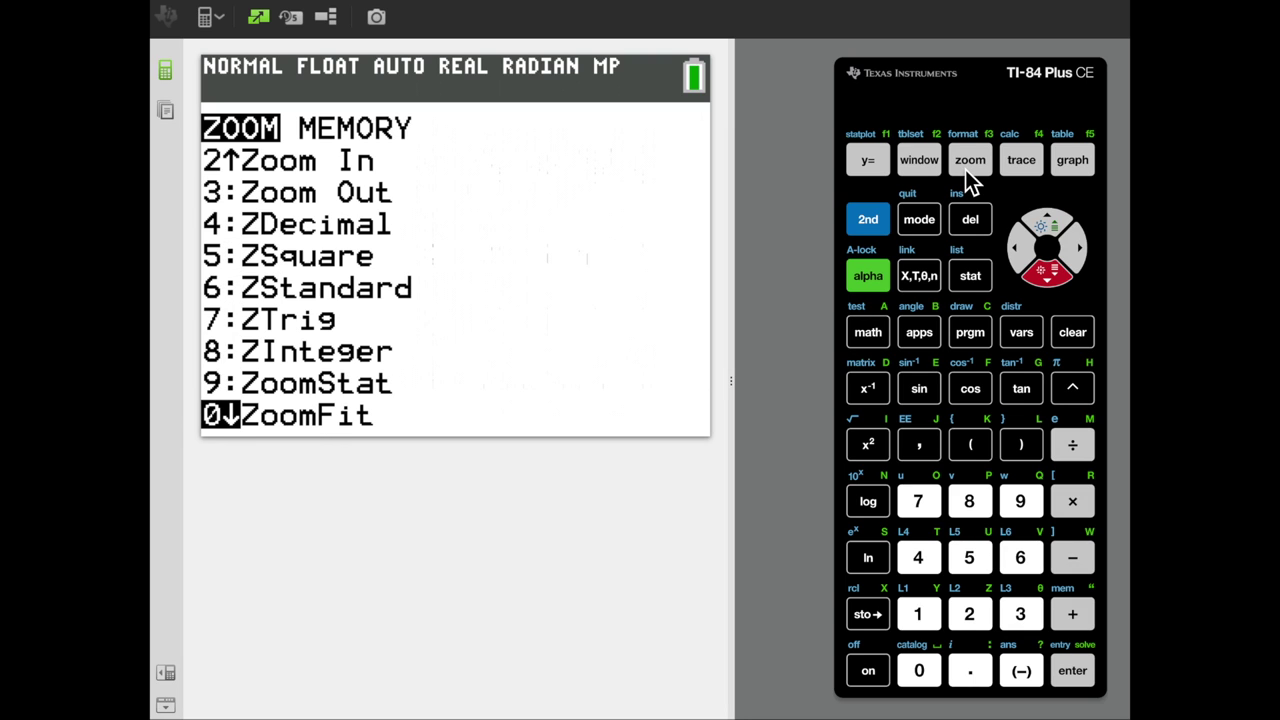
key("Up")
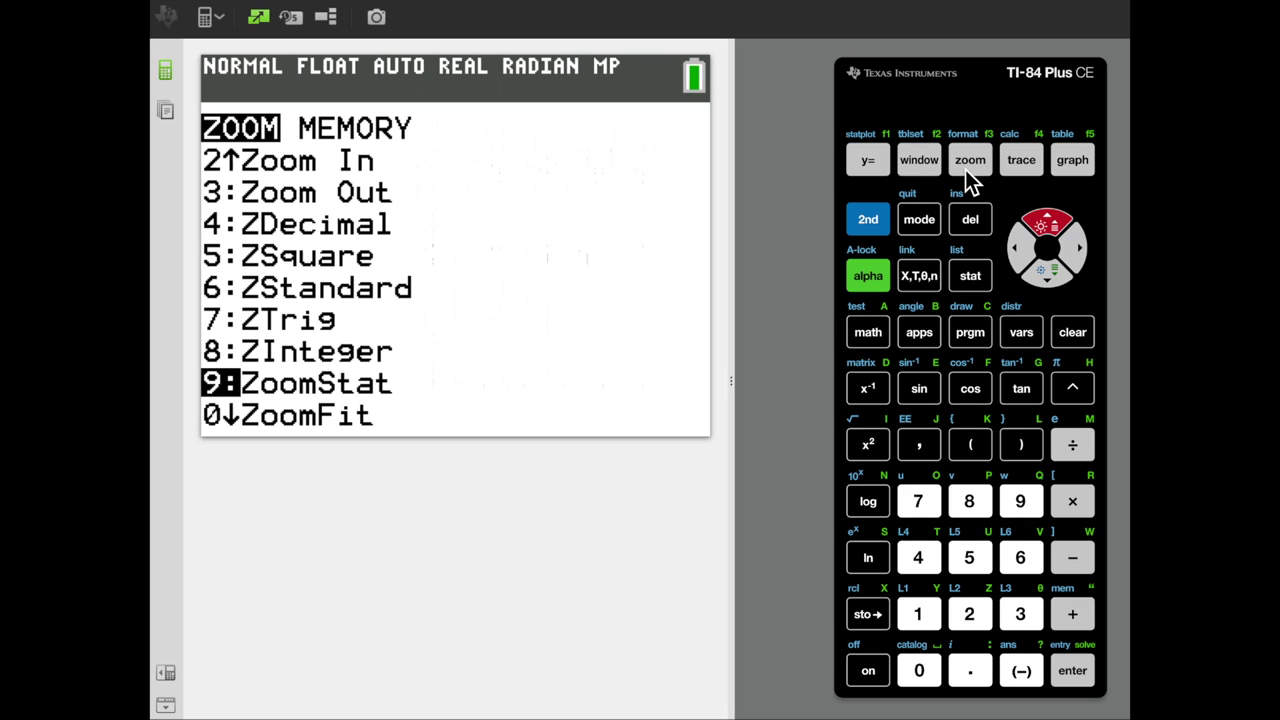
key("Return")
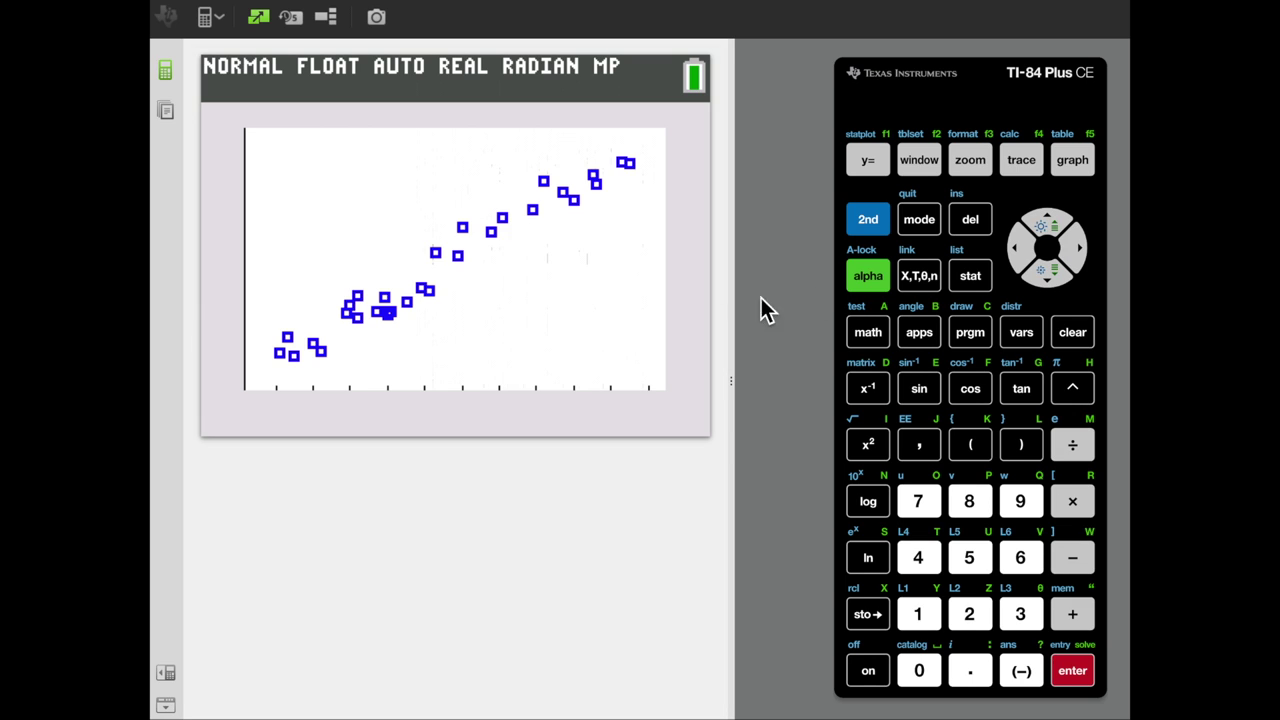
left_click(970, 276)
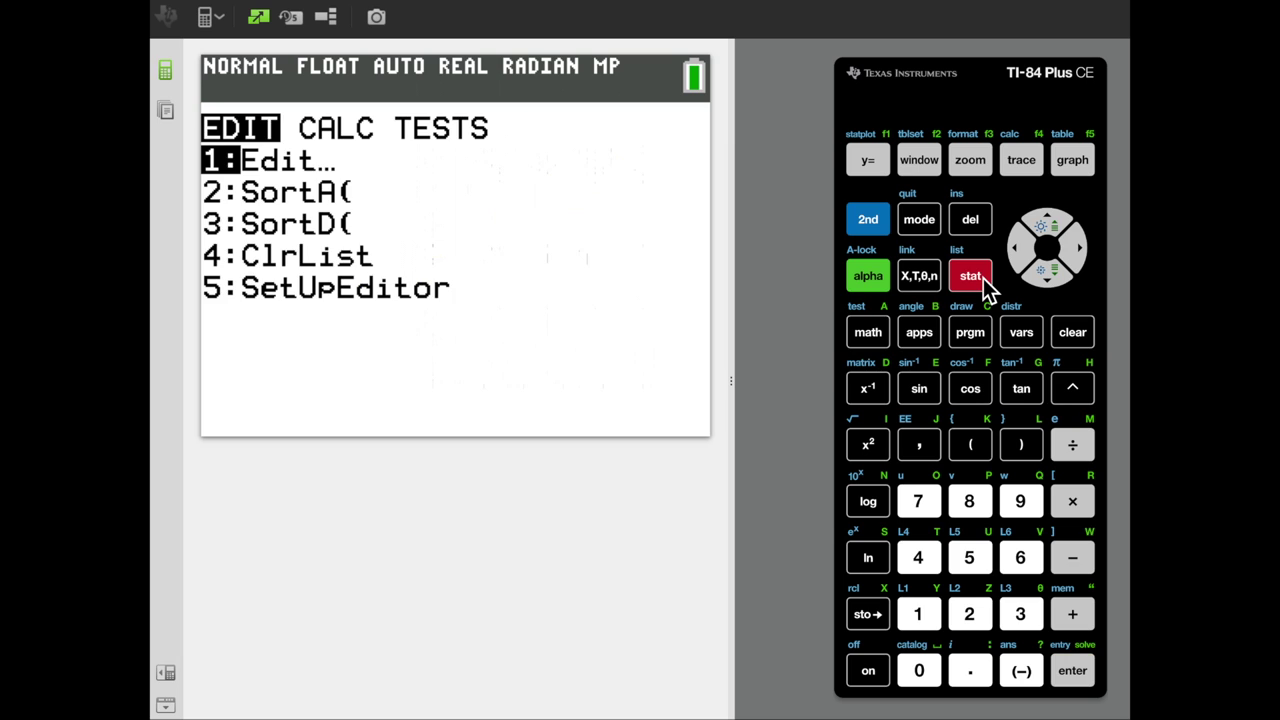
Set up LinReg(ax+b) from STAT CALC with Xlist L1 and Ylist L2
key("Right")
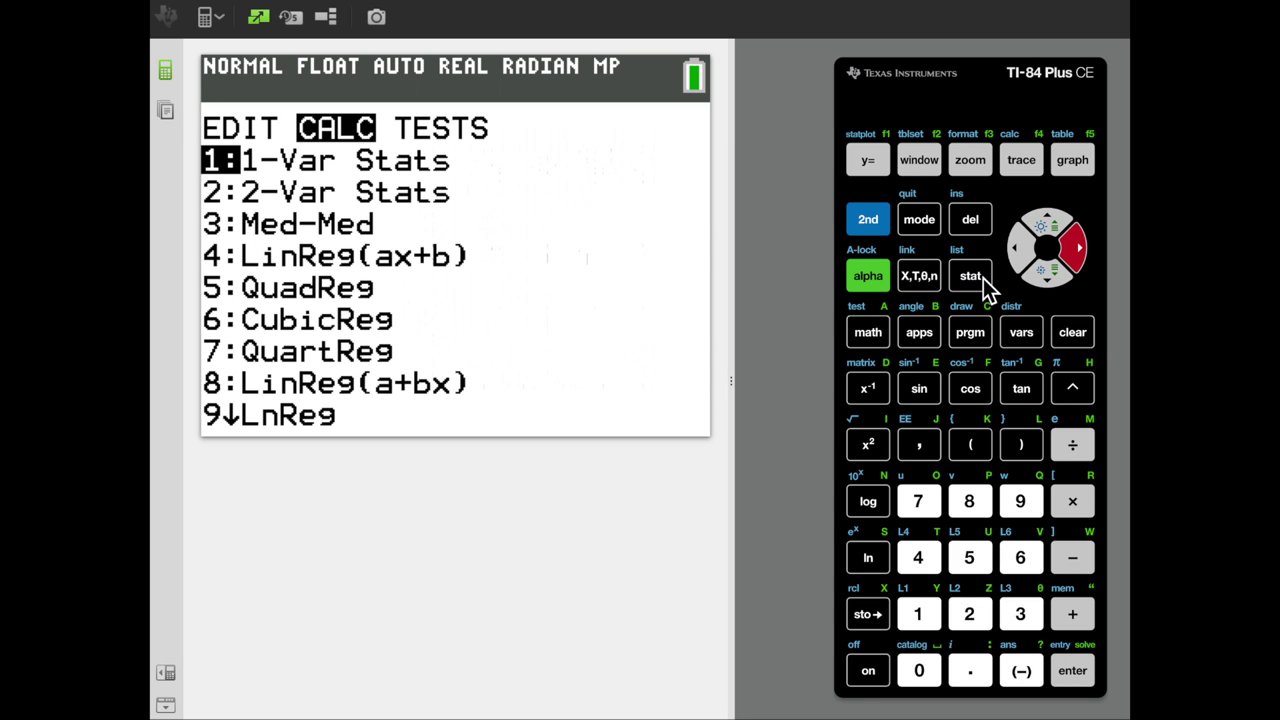
key("Down")
key("Down")
key("Down")
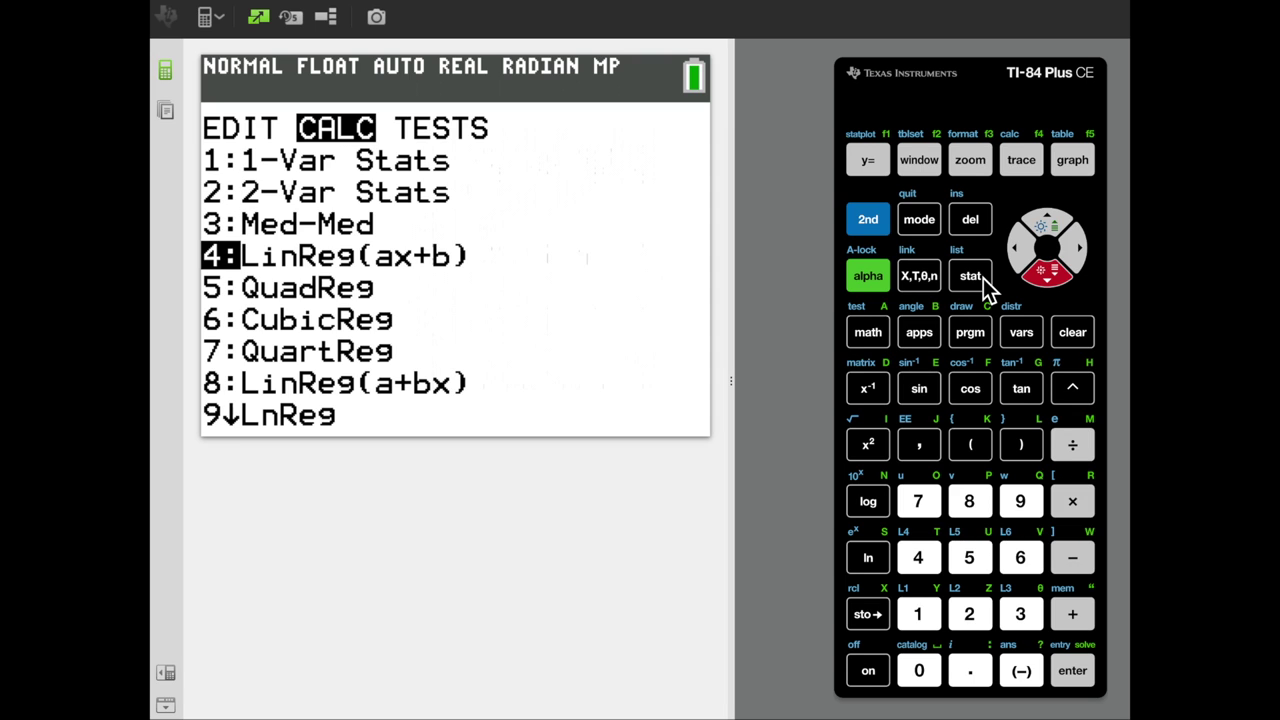
key("Return")
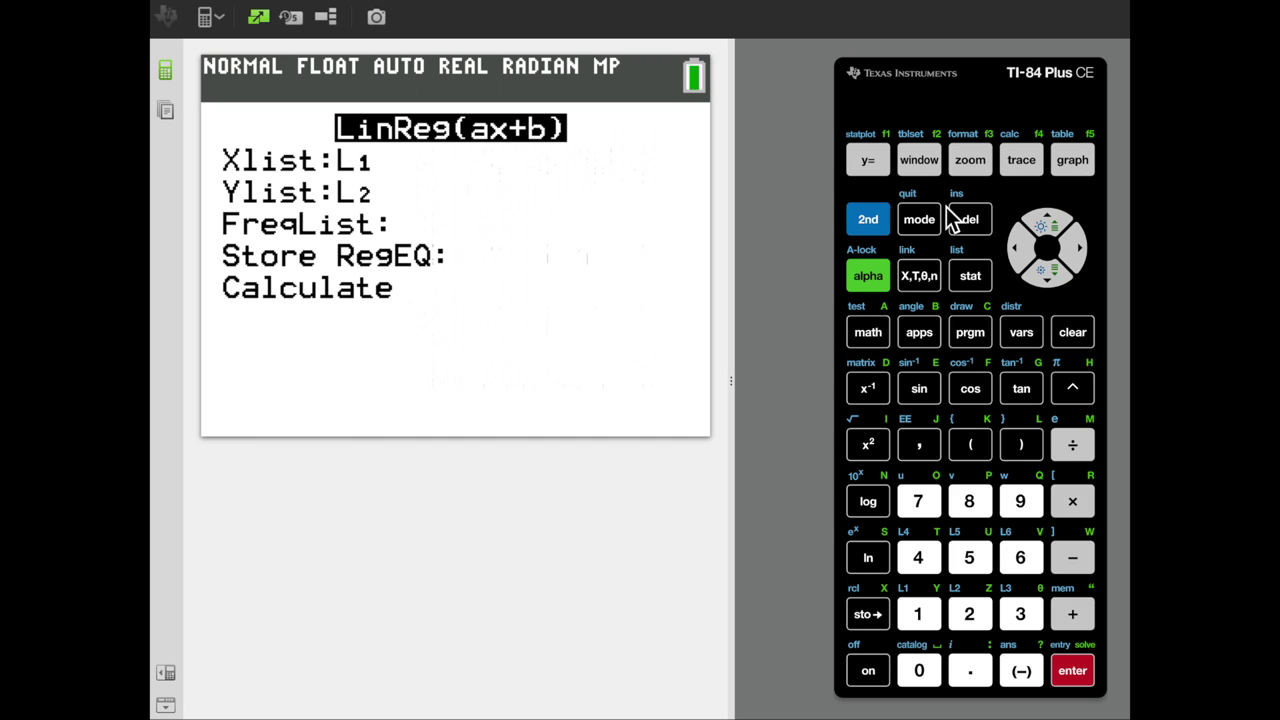
left_click(880, 219)
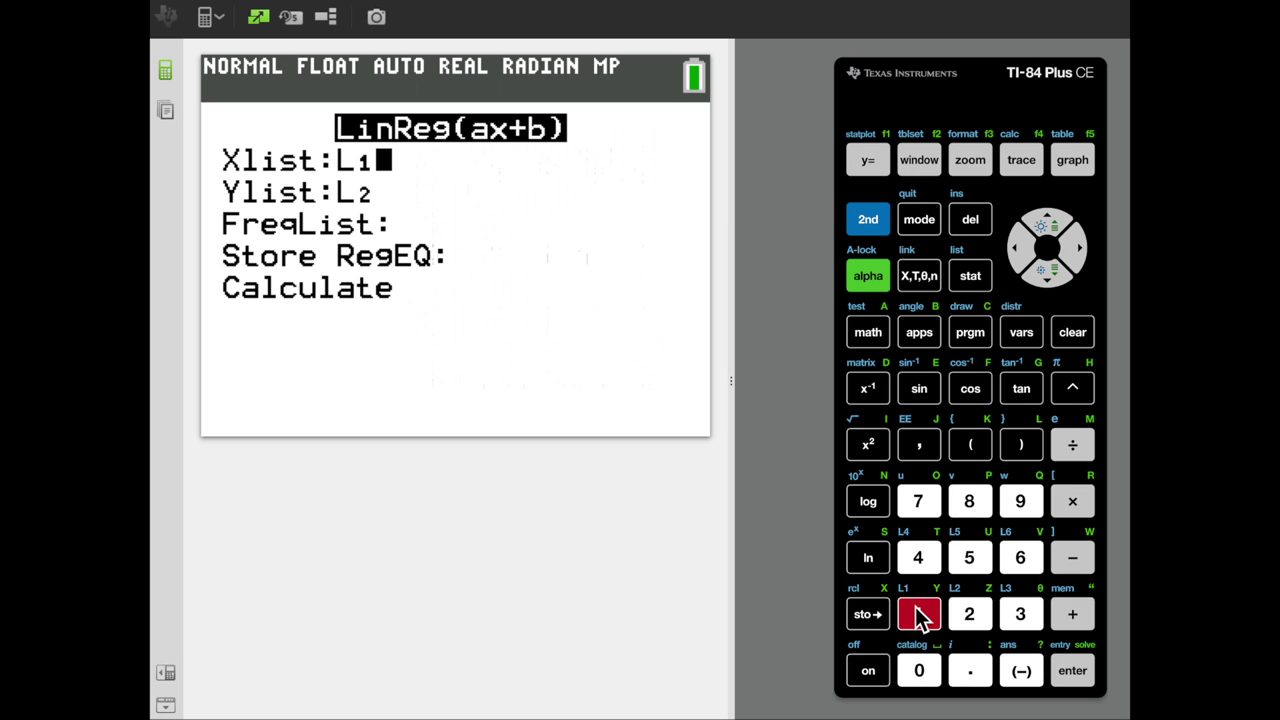
key("Down")
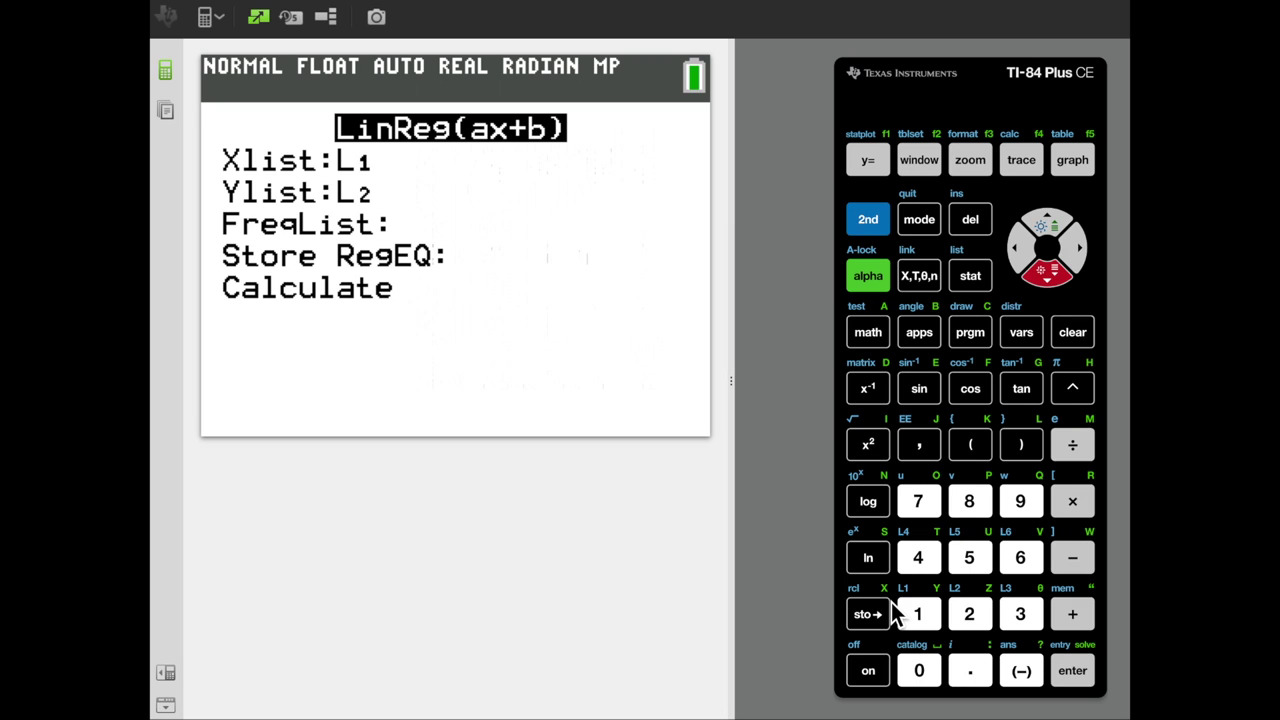
left_click(876, 228)
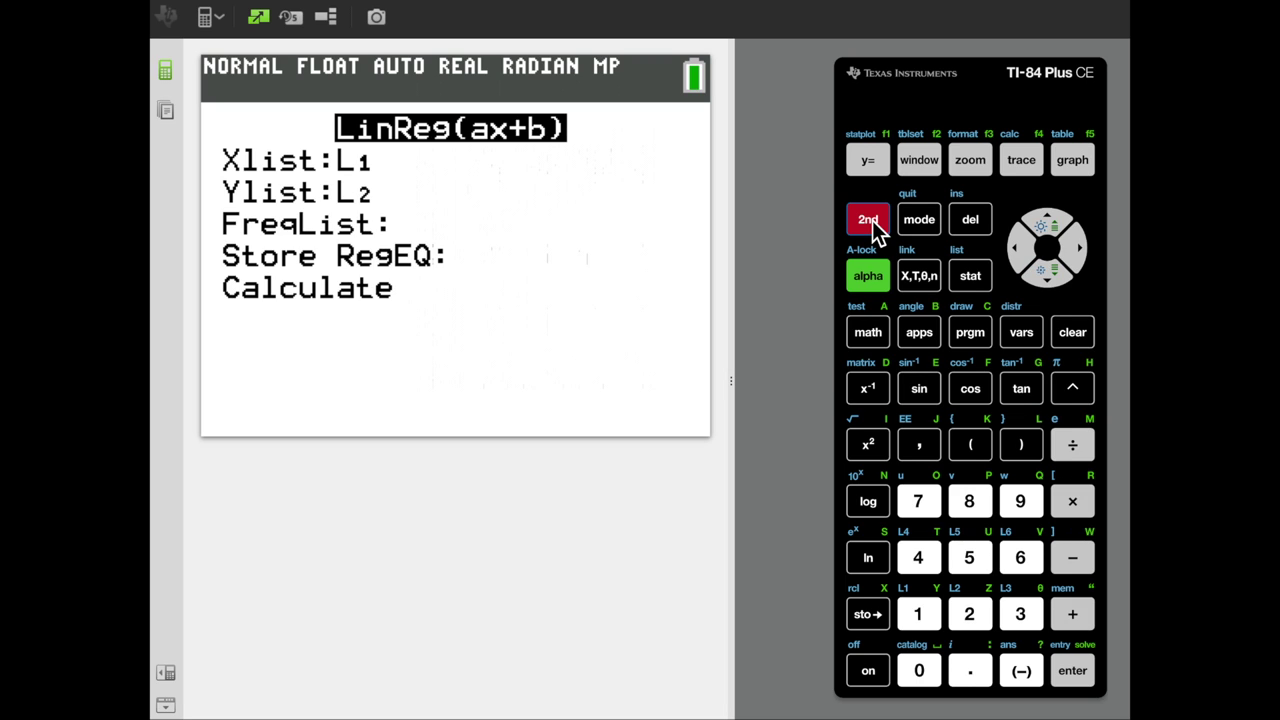
left_click(978, 614)
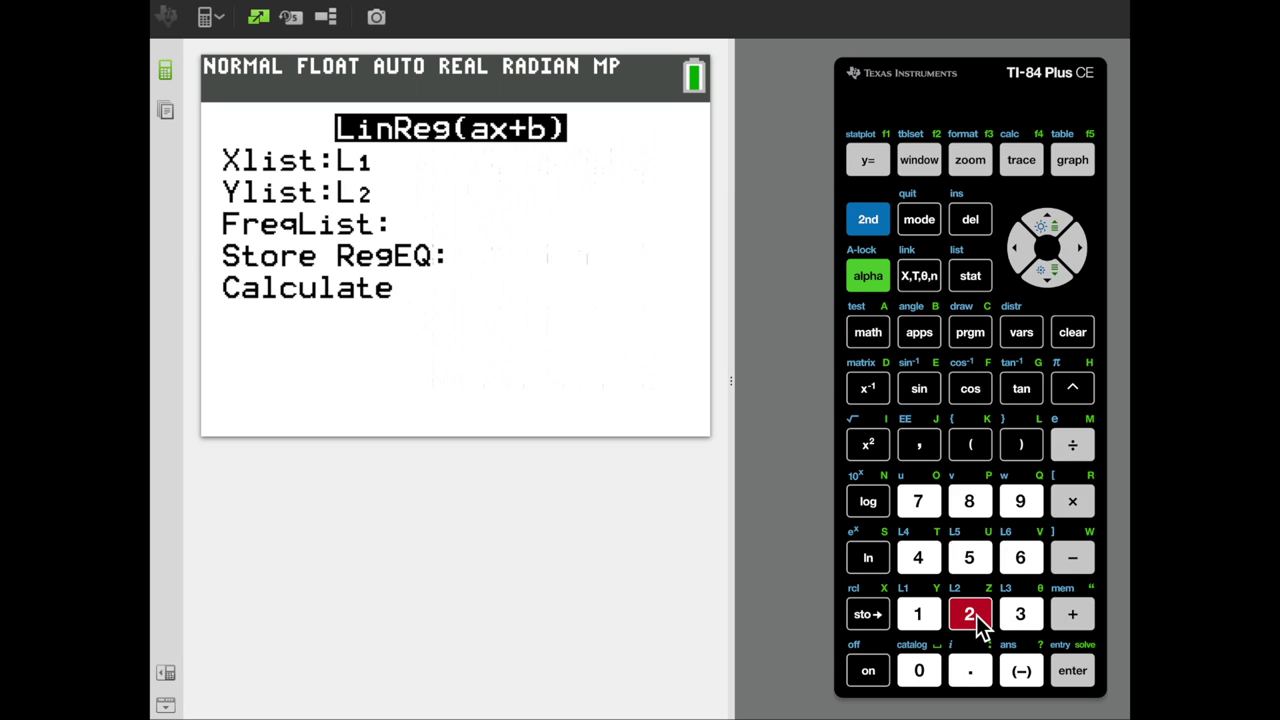
key("Return")
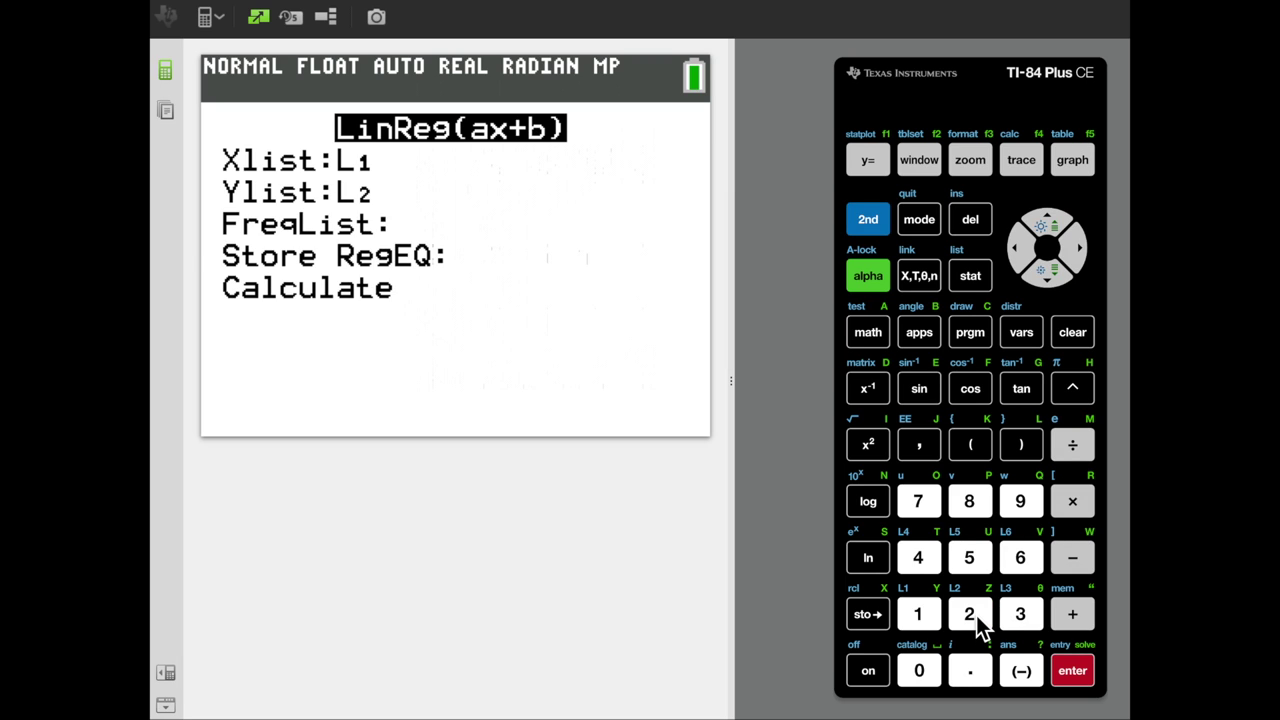
Store the regression equation in Y1 via Y-VARS and run Calculate
key("Down")
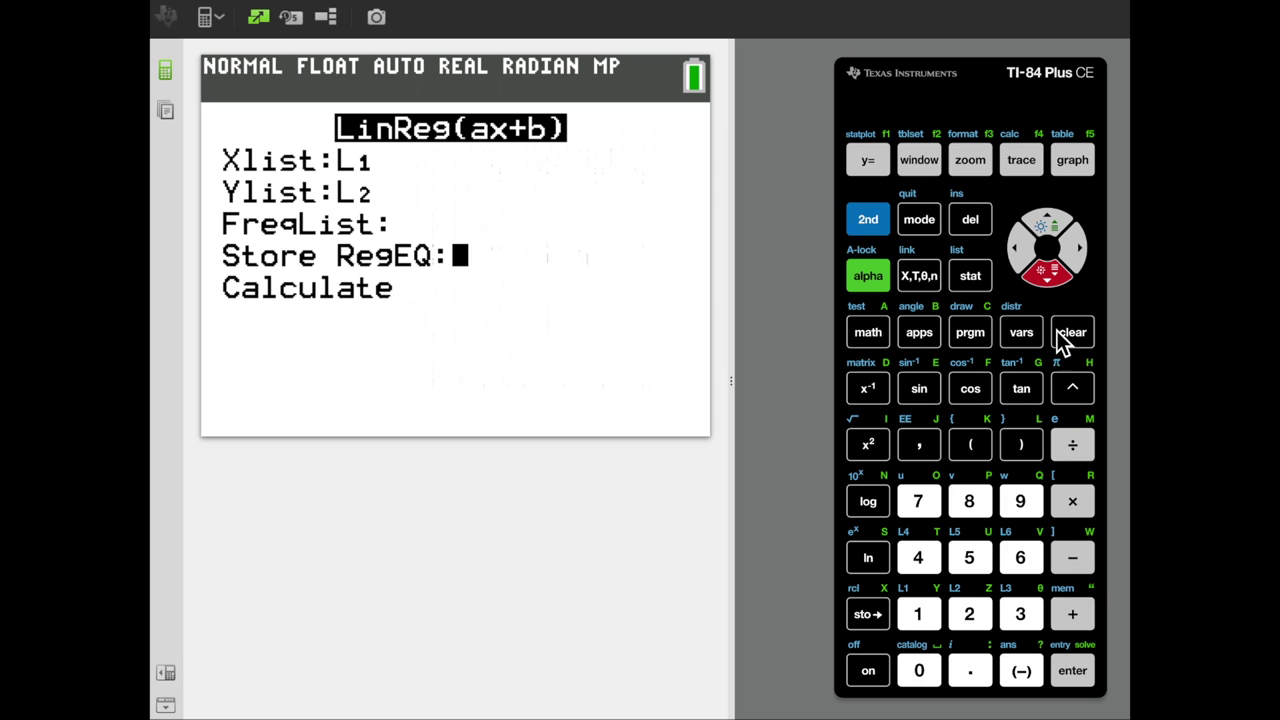
left_click(1023, 334)
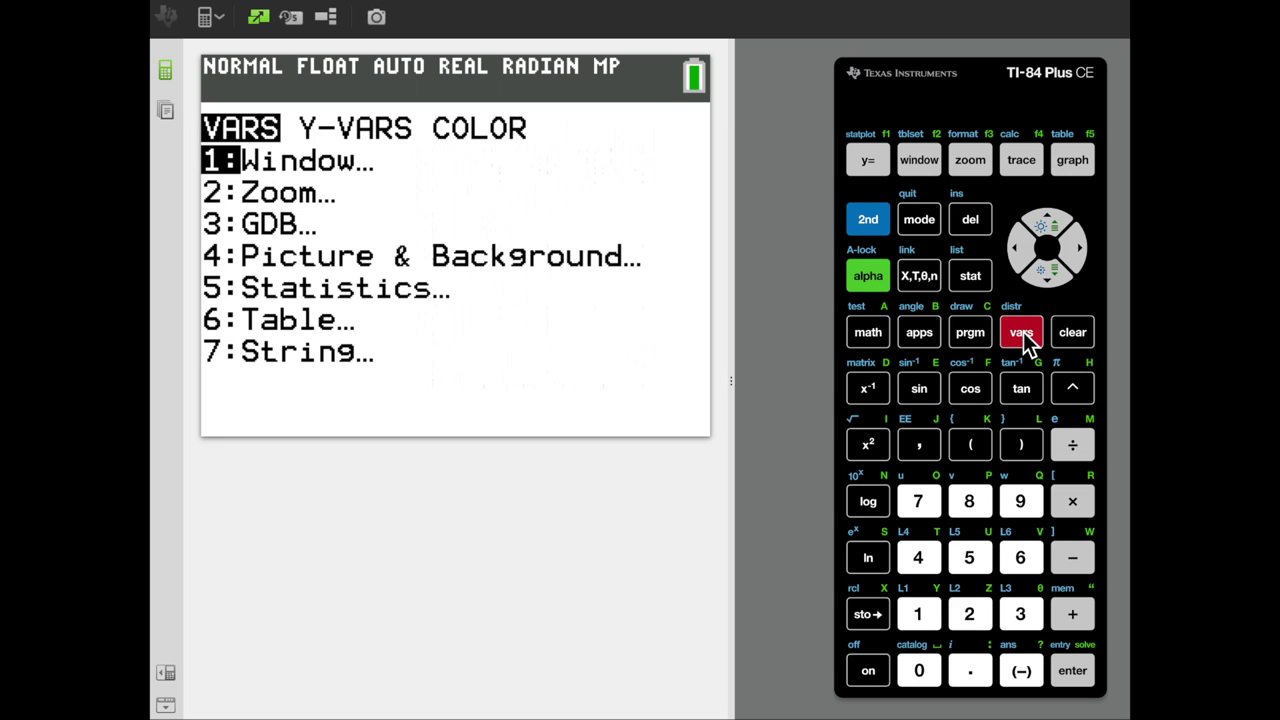
key("Right")
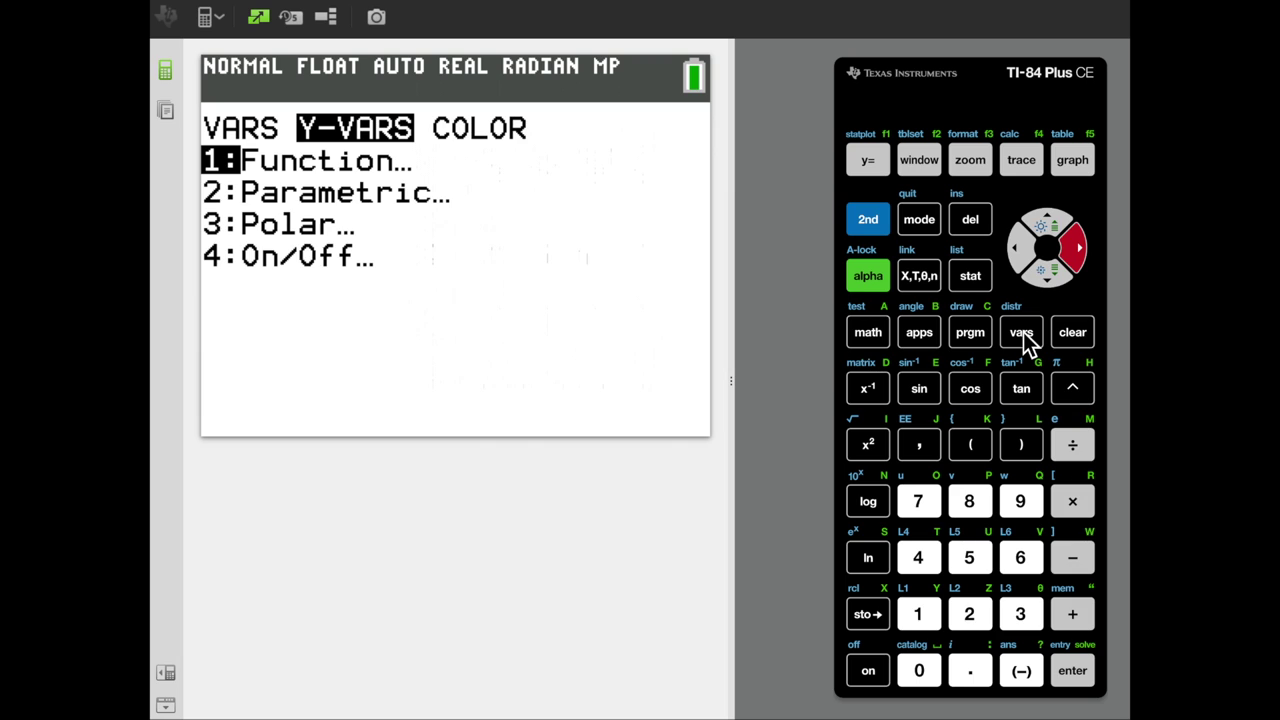
key("Return")
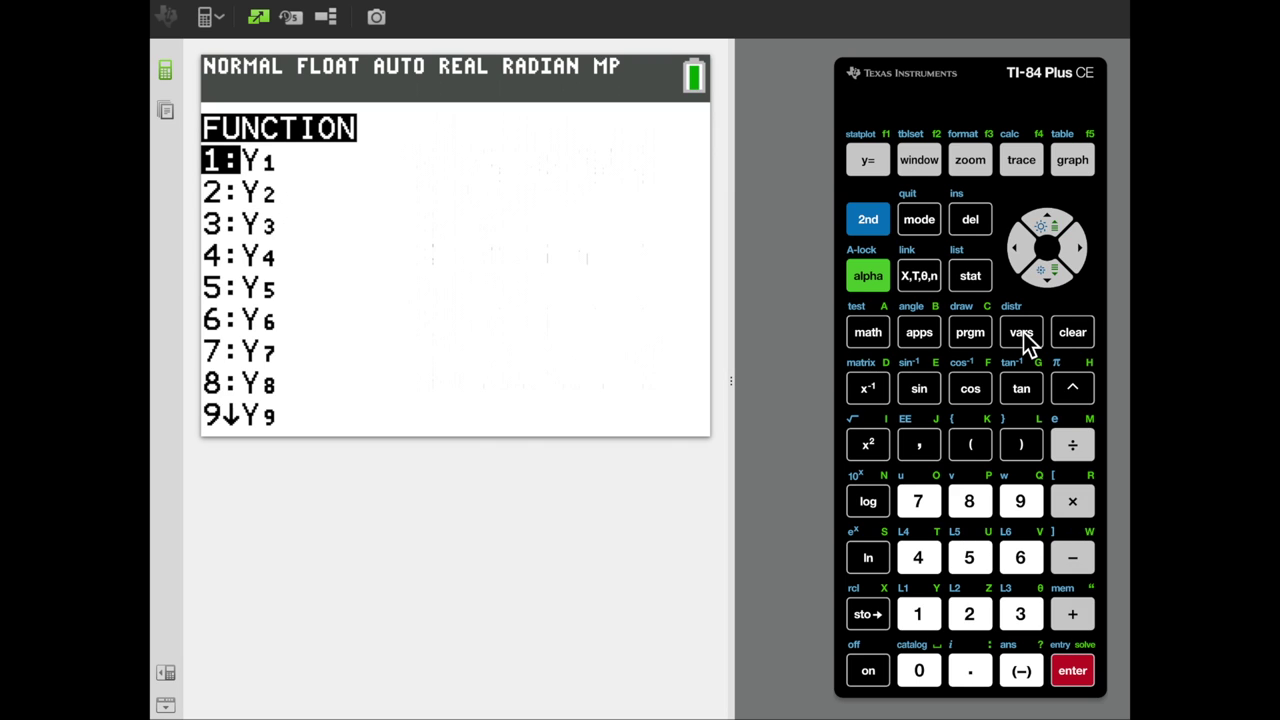
key("Return")
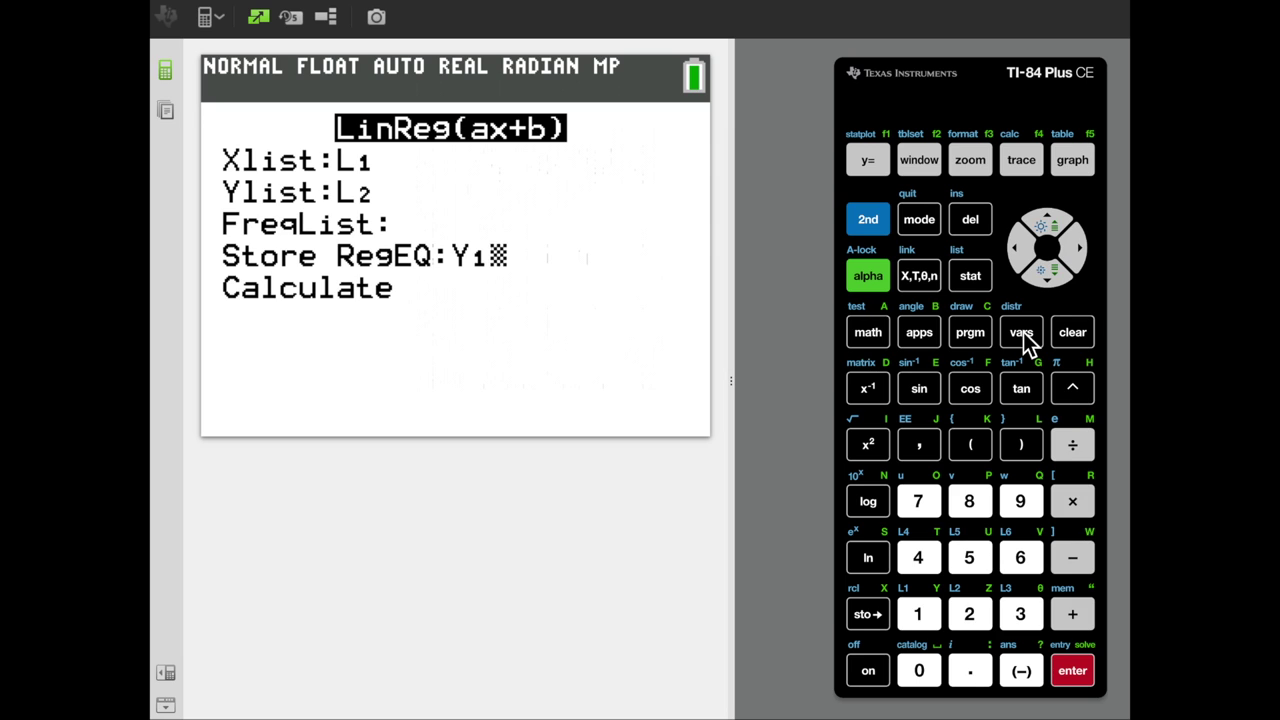
key("Down")
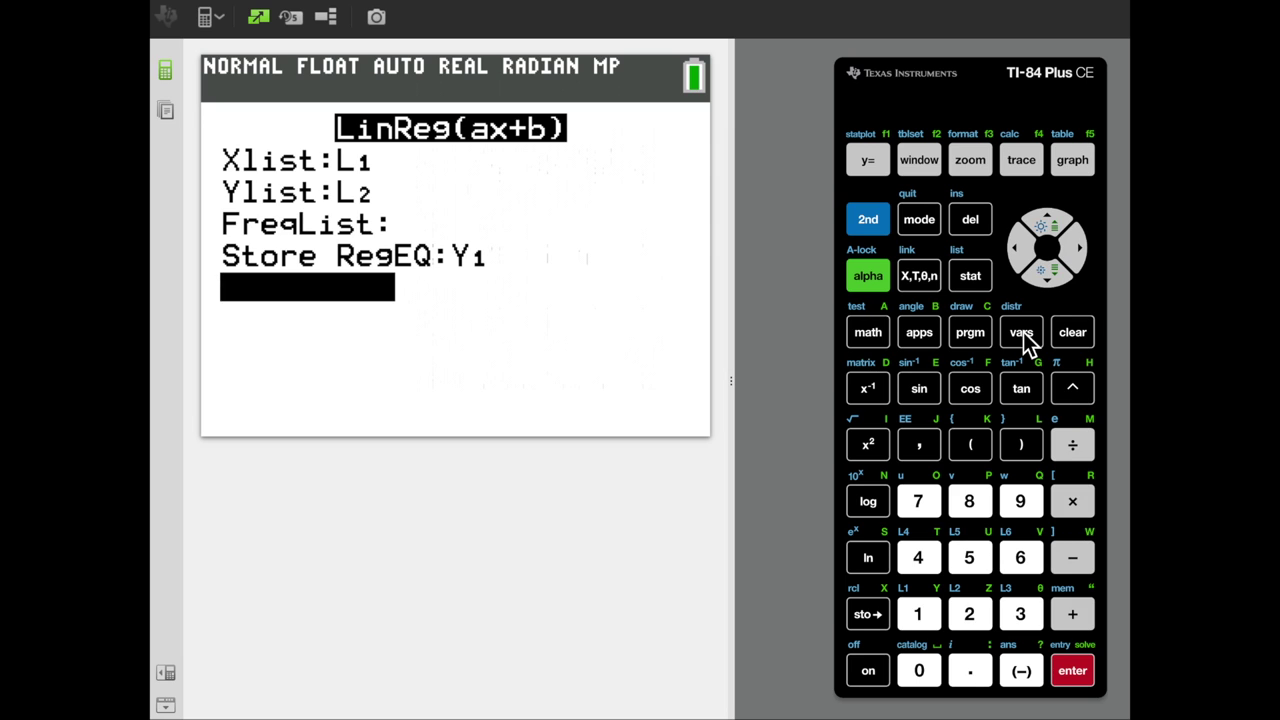
key("Return")
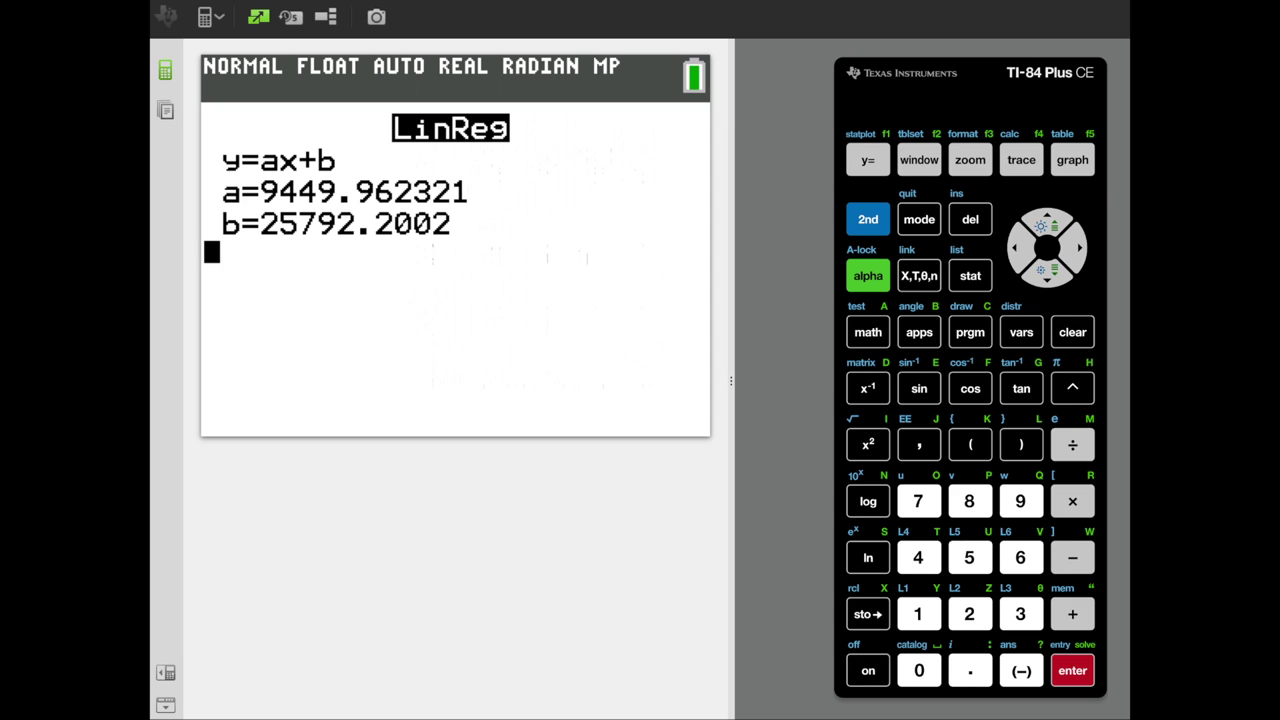
left_click(1078, 168)
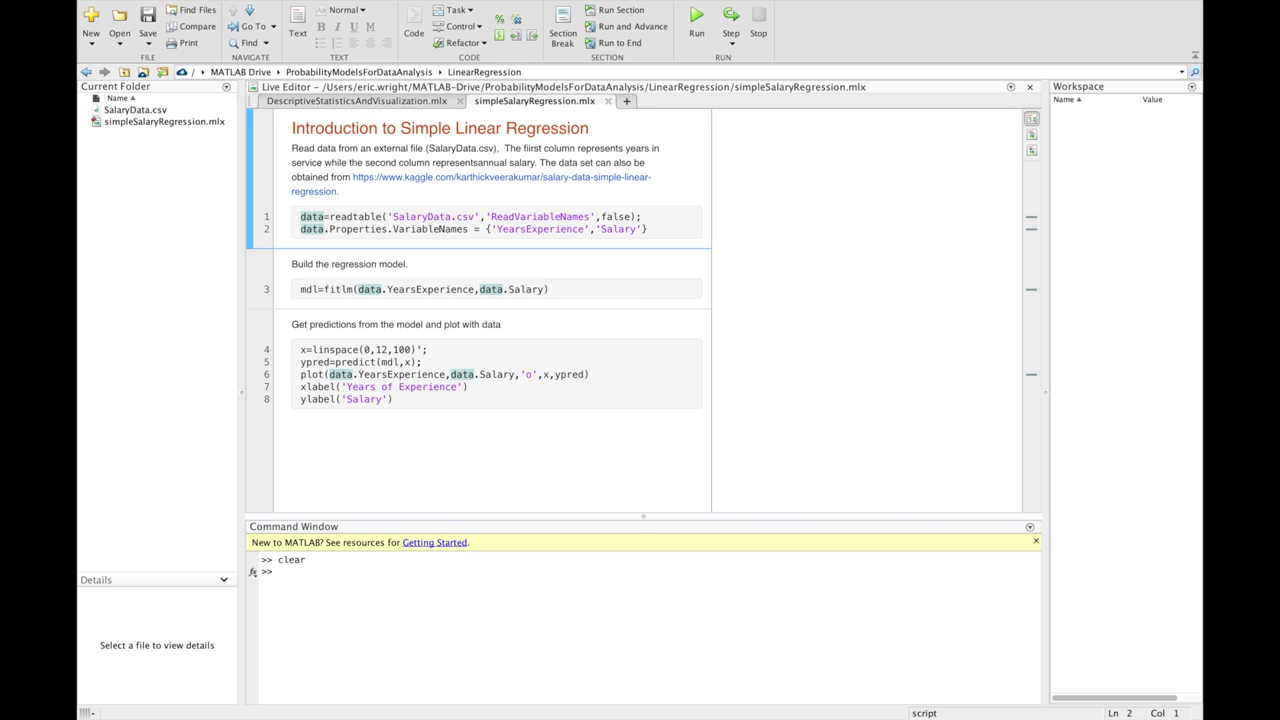
left_click(335, 220)
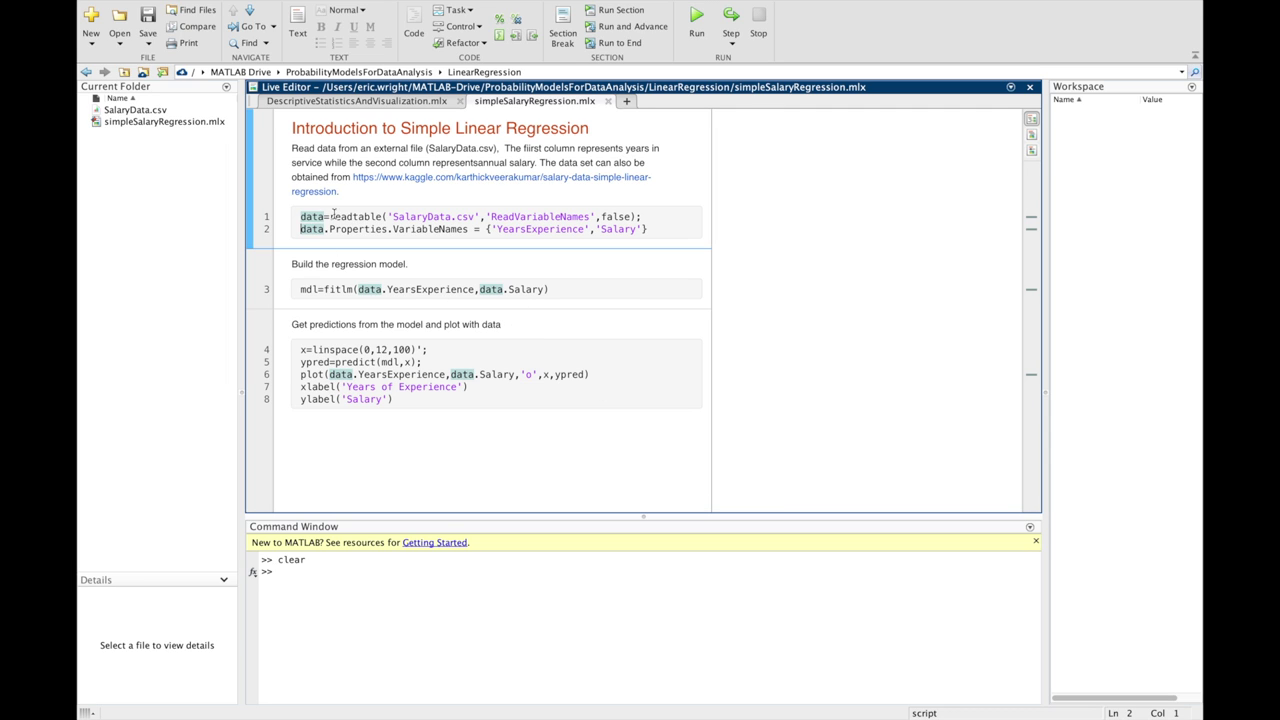
left_click(731, 14)
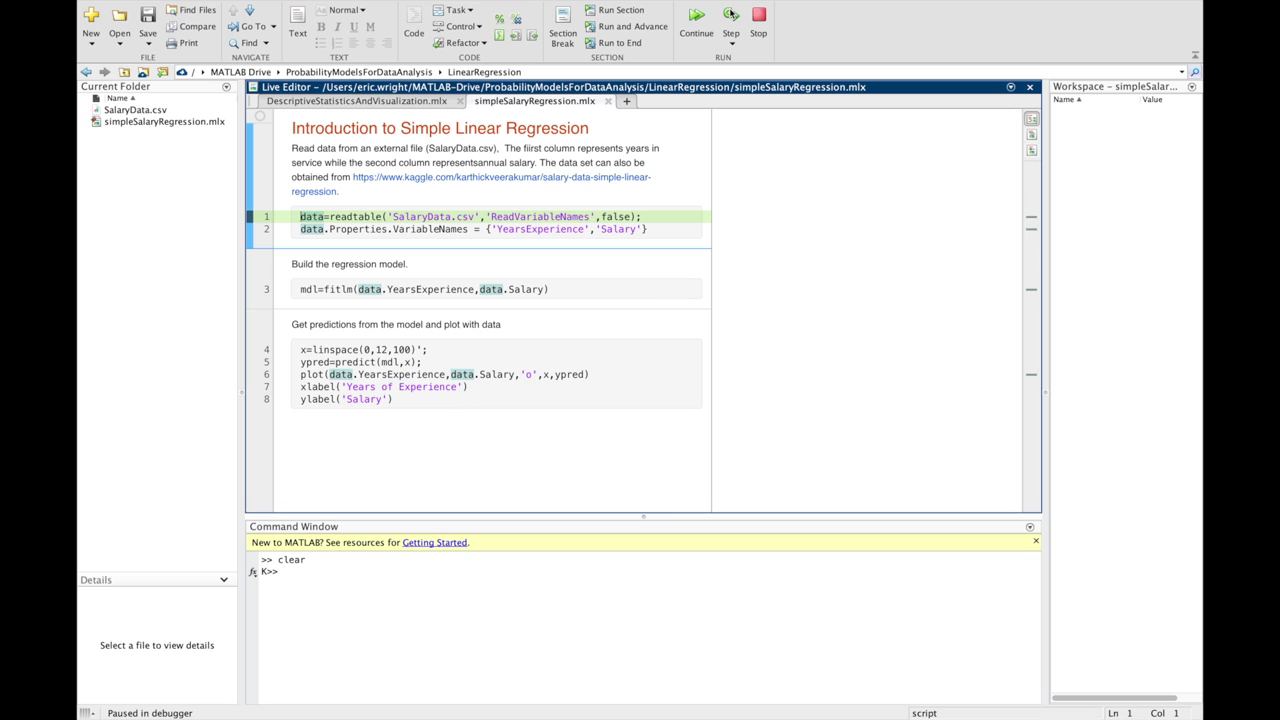
Step through lines 1 and 2 to load SalaryData.csv and rename the columns
left_click(731, 14)
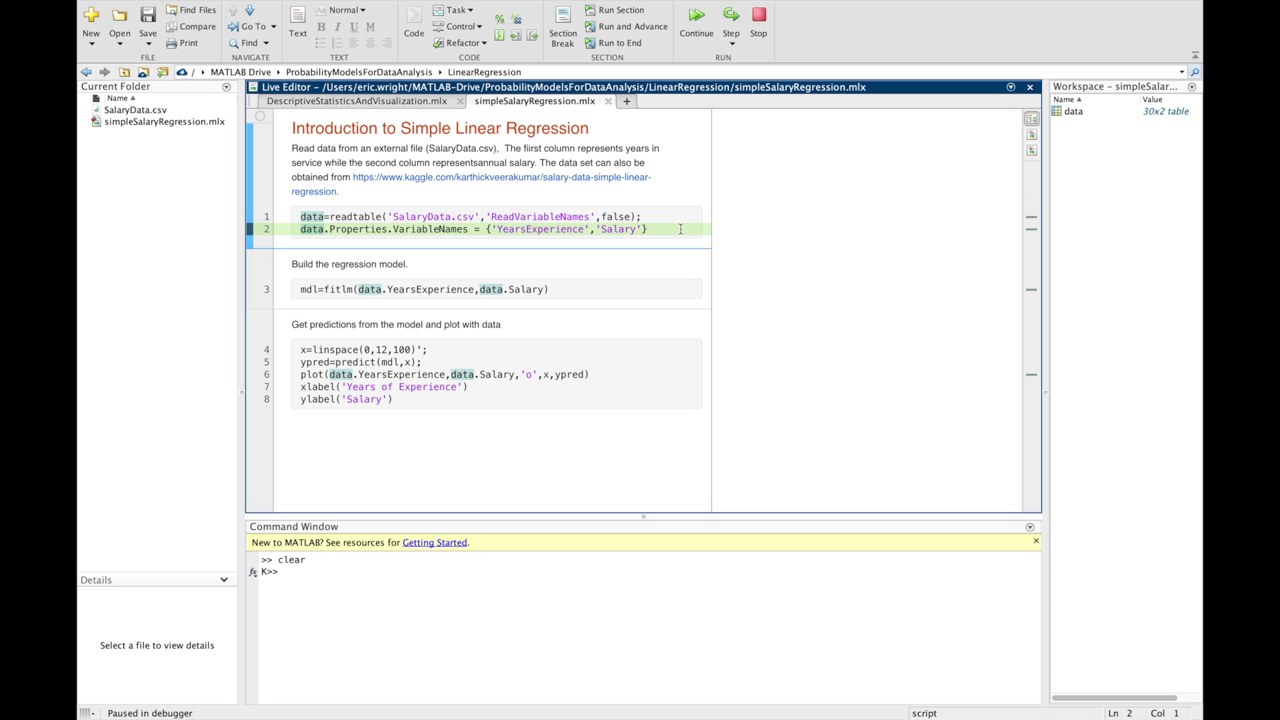
left_click(728, 14)
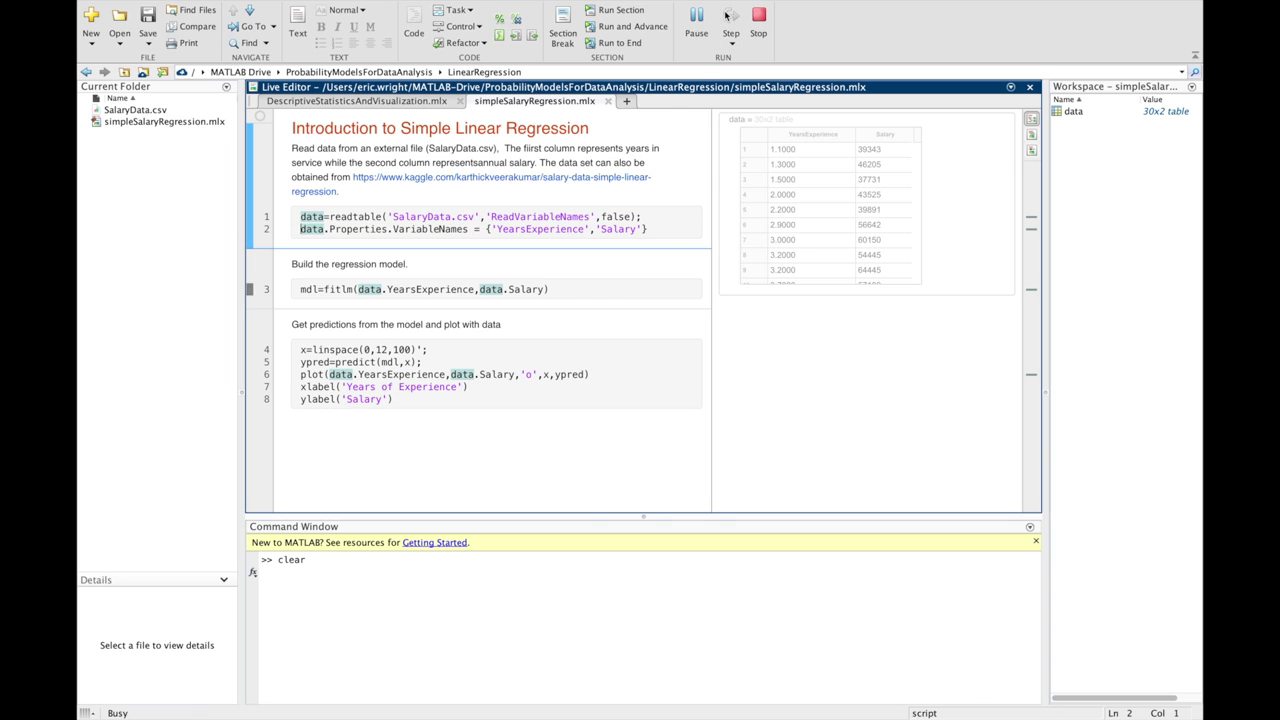
scroll(838, 227, "down", 5)
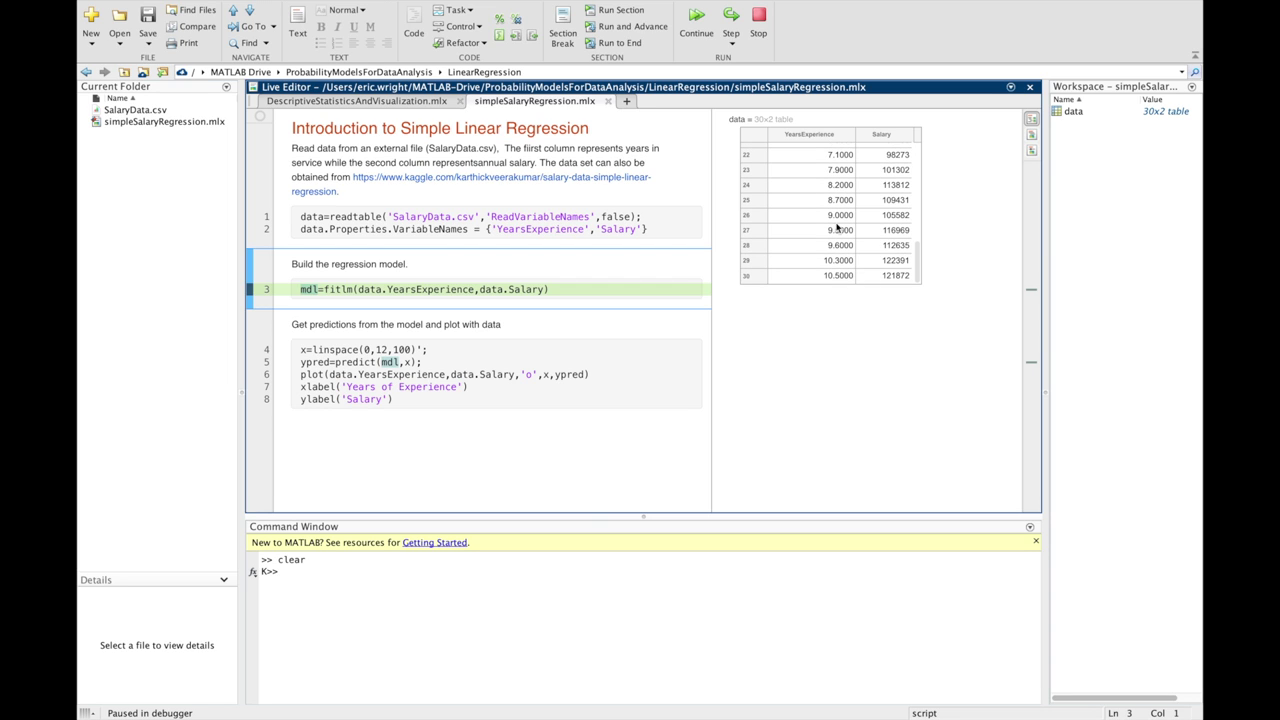
scroll(838, 227, "up", 5)
scroll(838, 227, "down", 5)
scroll(825, 160, "up", 1)
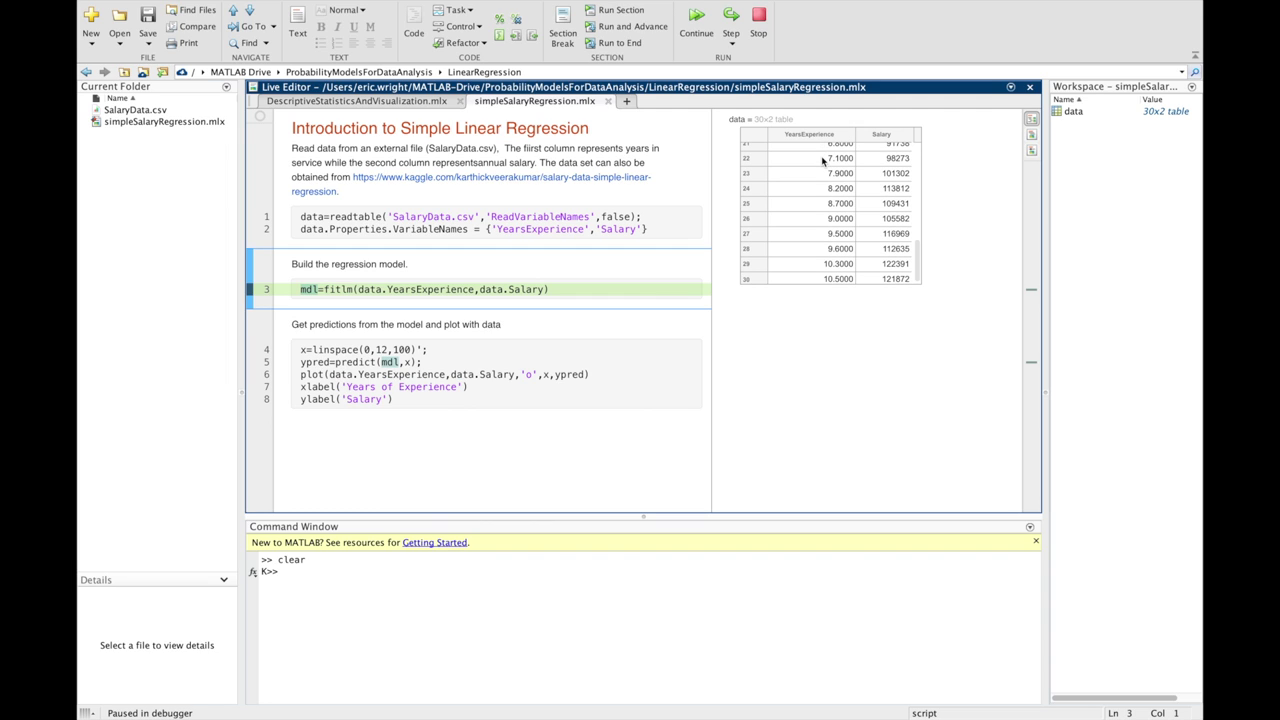
scroll(876, 208, "down", 1)
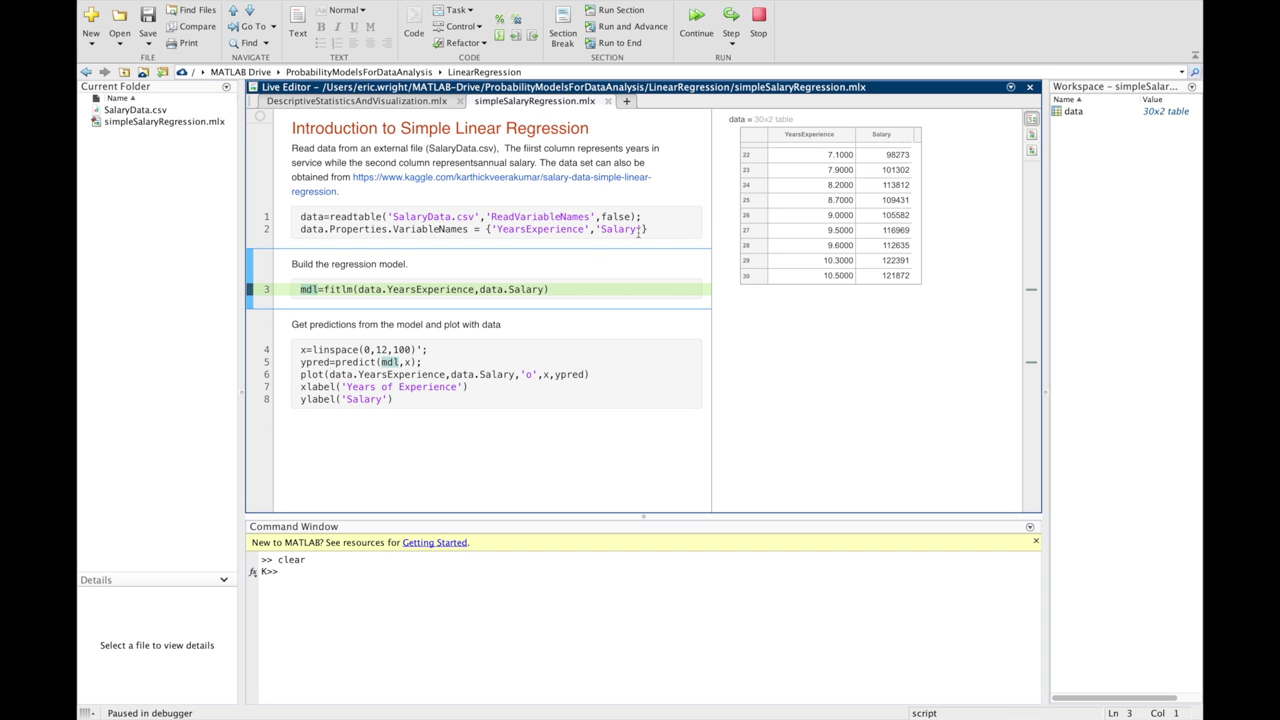
left_click(566, 288)
mouse_move(361, 290)
mouse_move(401, 292)
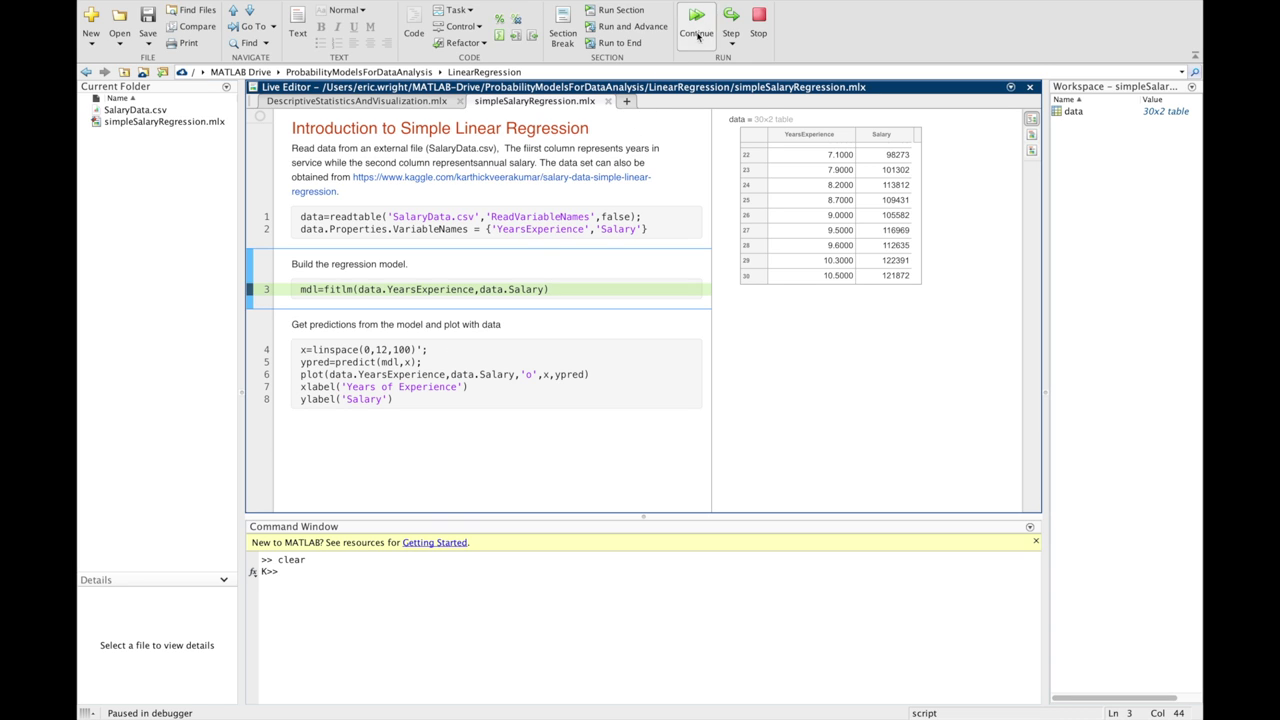
left_click(731, 15)
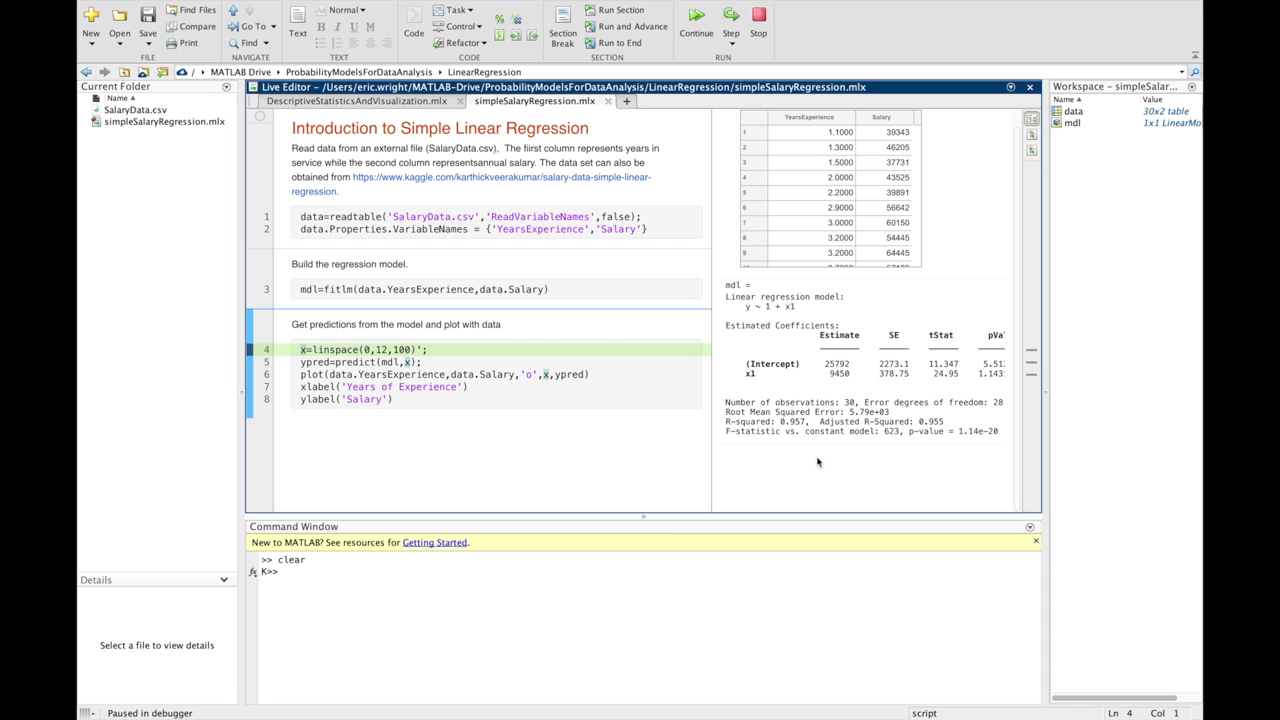
Place the caret at the end of line 5 in the live script
left_click(428, 362)
Step through line 4 (linspace) and line 5 (predict) to create x and ypred
left_click(446, 348)
left_click(731, 16)
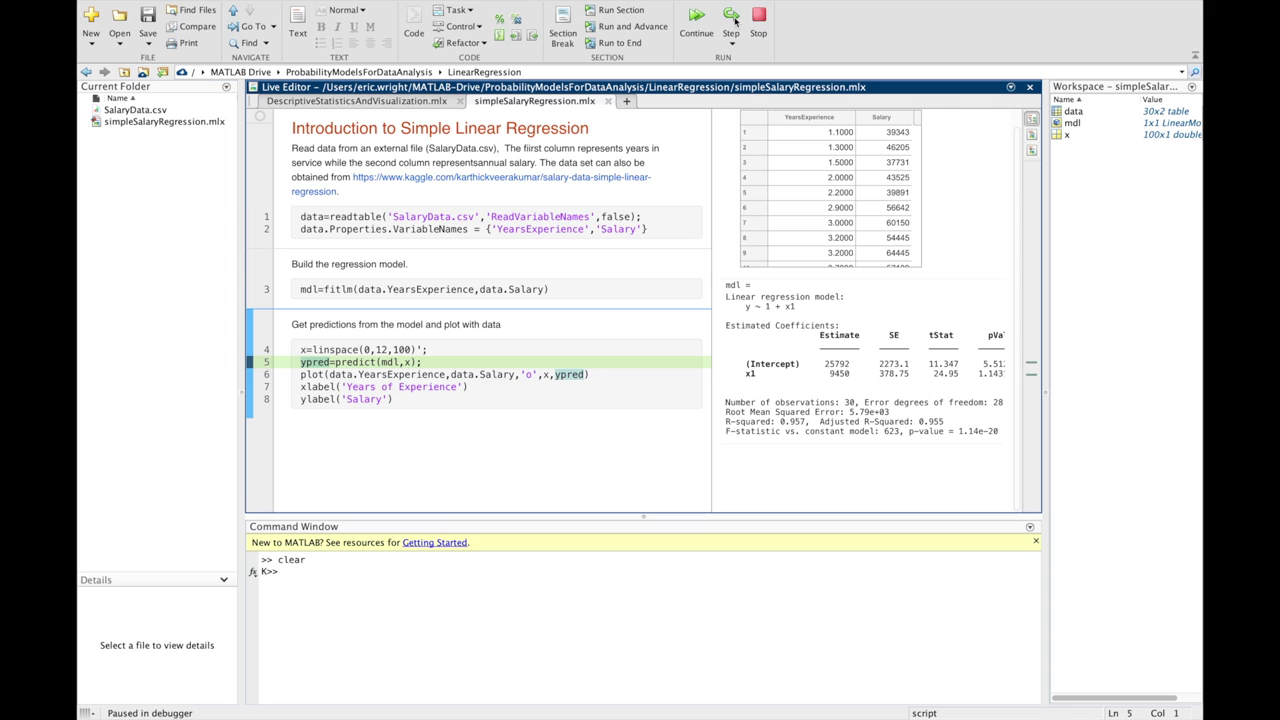
left_click(733, 17)
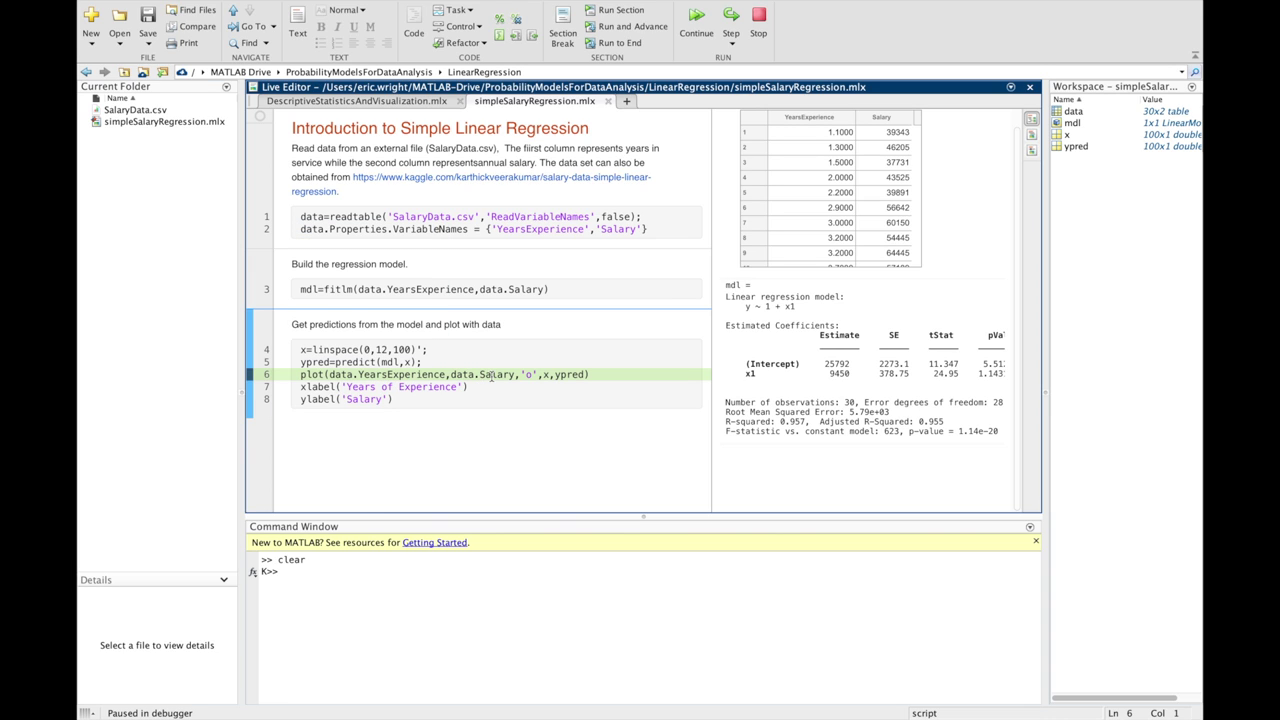
mouse_move(491, 376)
left_click_drag(538, 374, 328, 372)
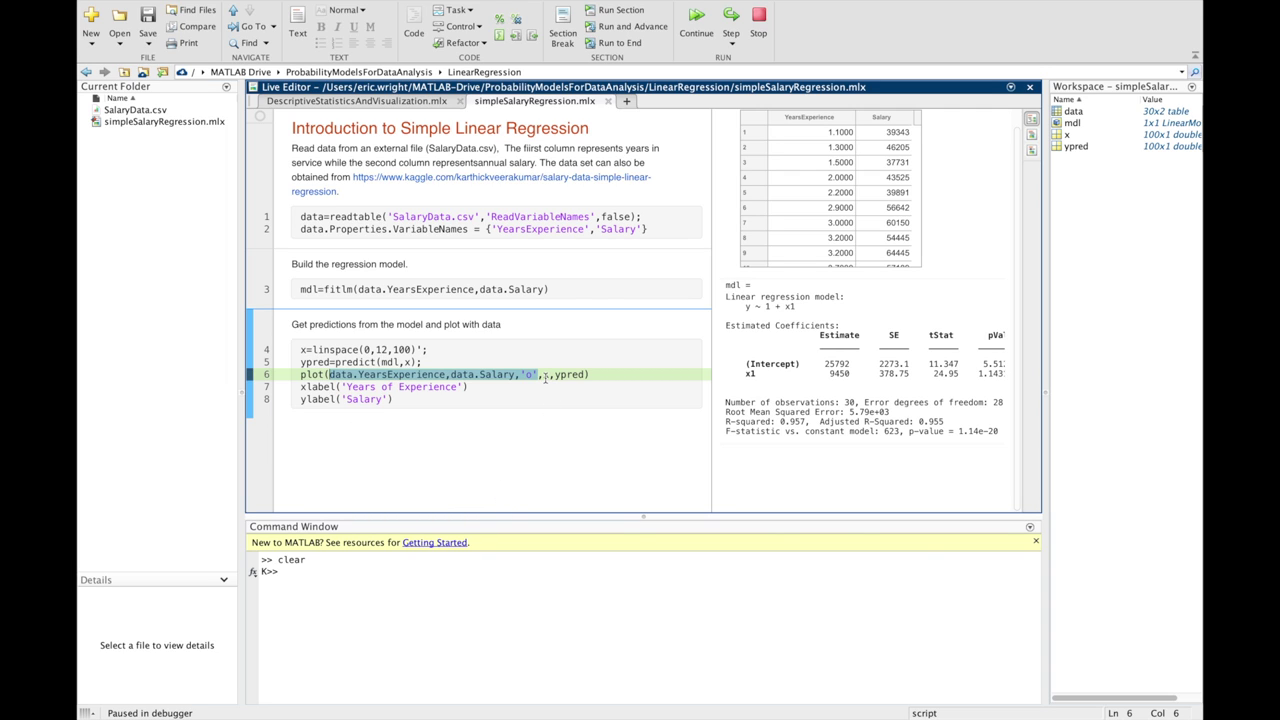
left_click_drag(543, 374, 583, 376)
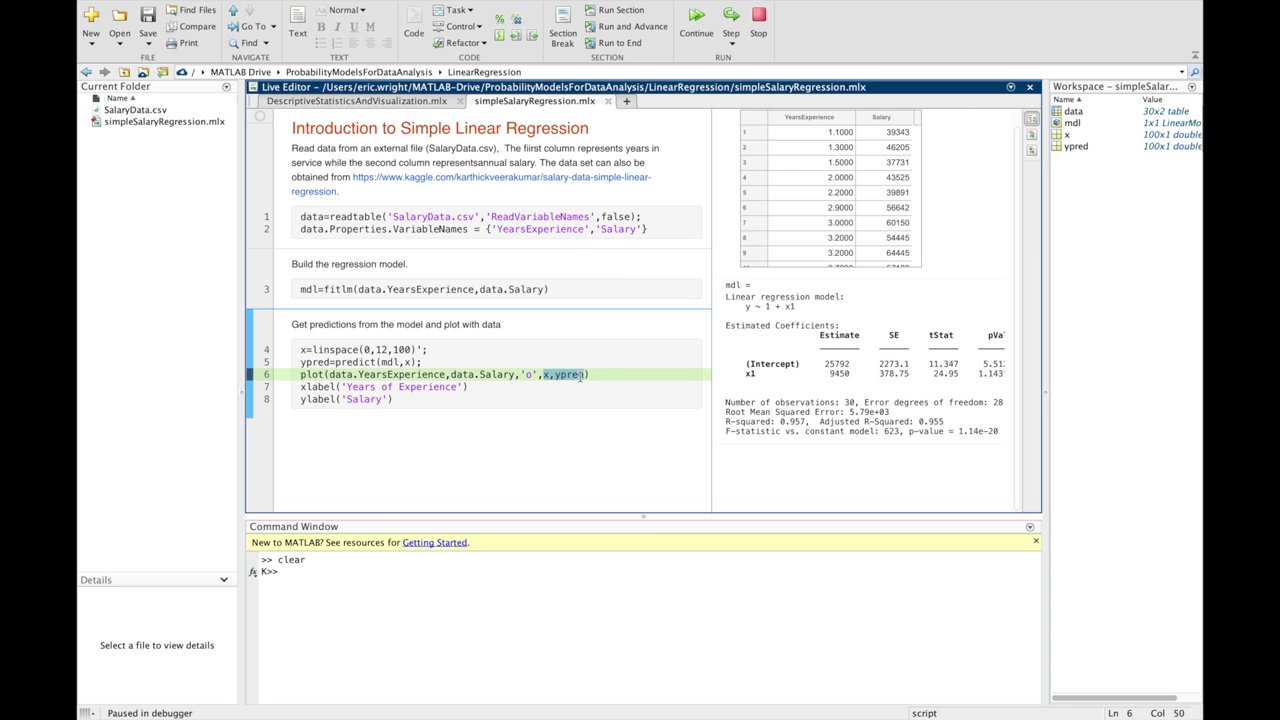
Step through lines 6–8 to draw the scatter and add 'Years of Experience' and 'Salary' labels
mouse_move(580, 376)
left_click(733, 15)
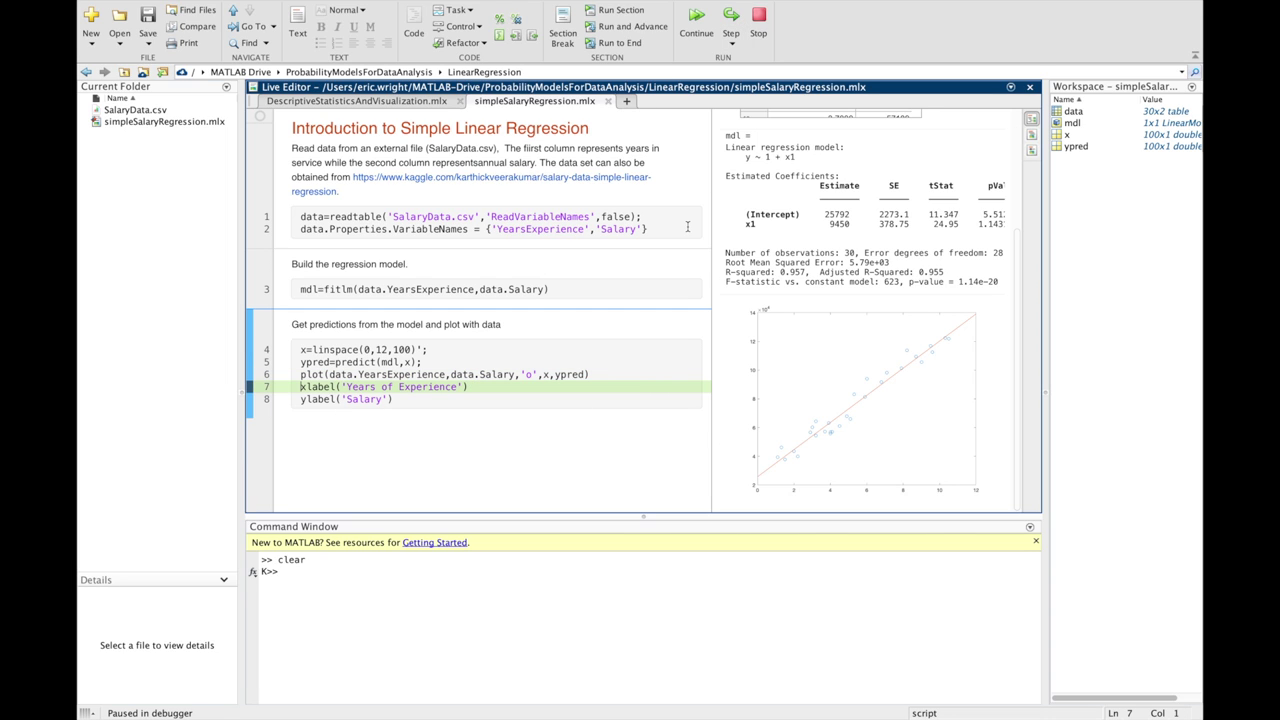
left_click(726, 15)
left_click(726, 15)
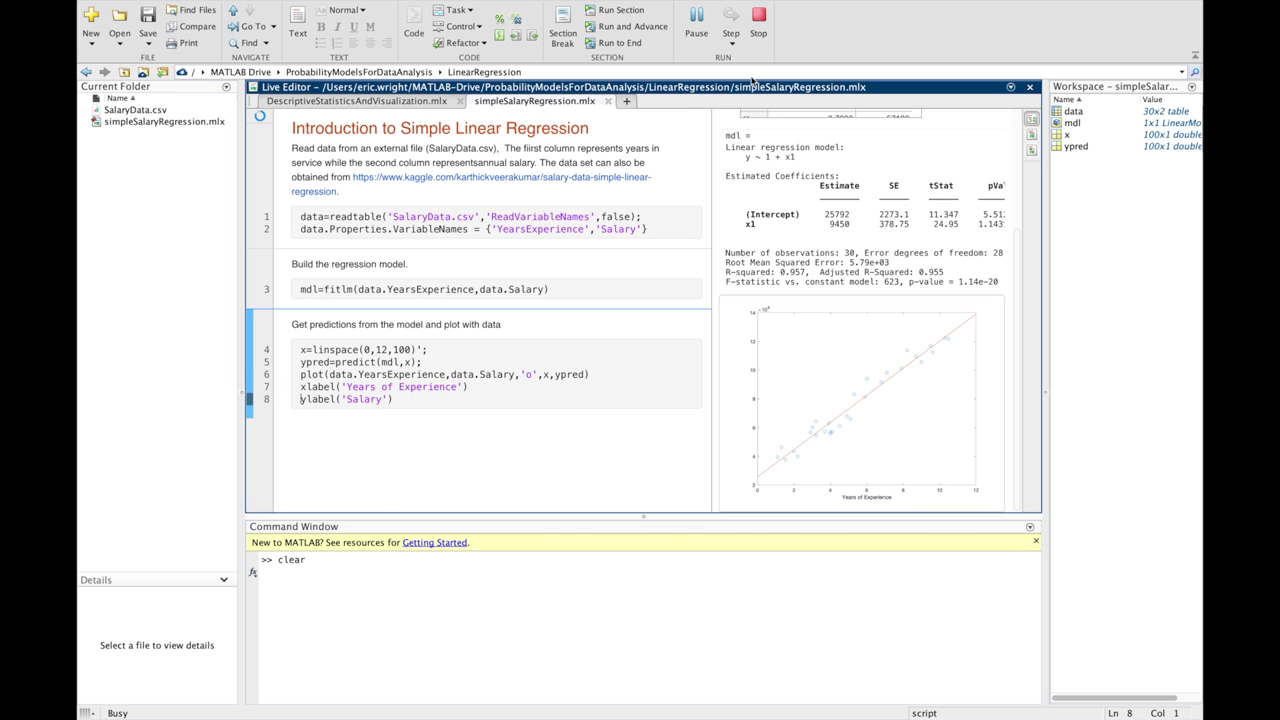
left_click(990, 317)
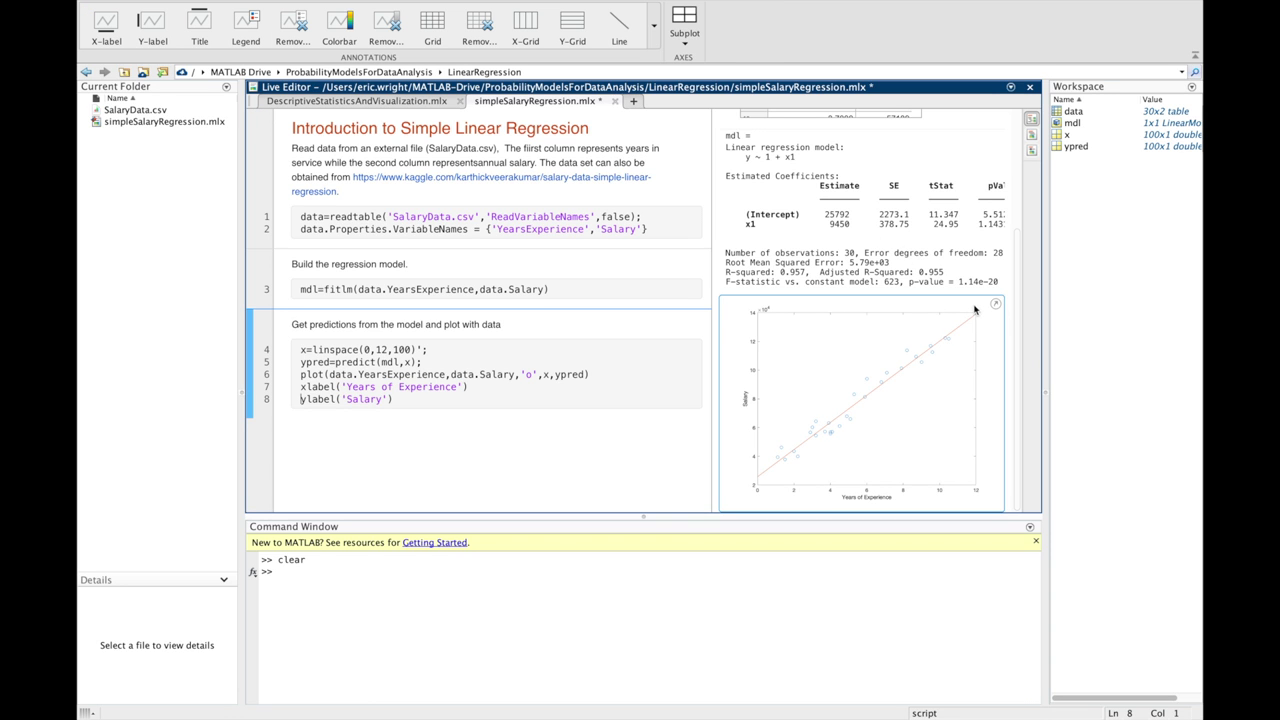
Pop the salary plot out into its own Figure window and drag it larger
left_click(995, 303)
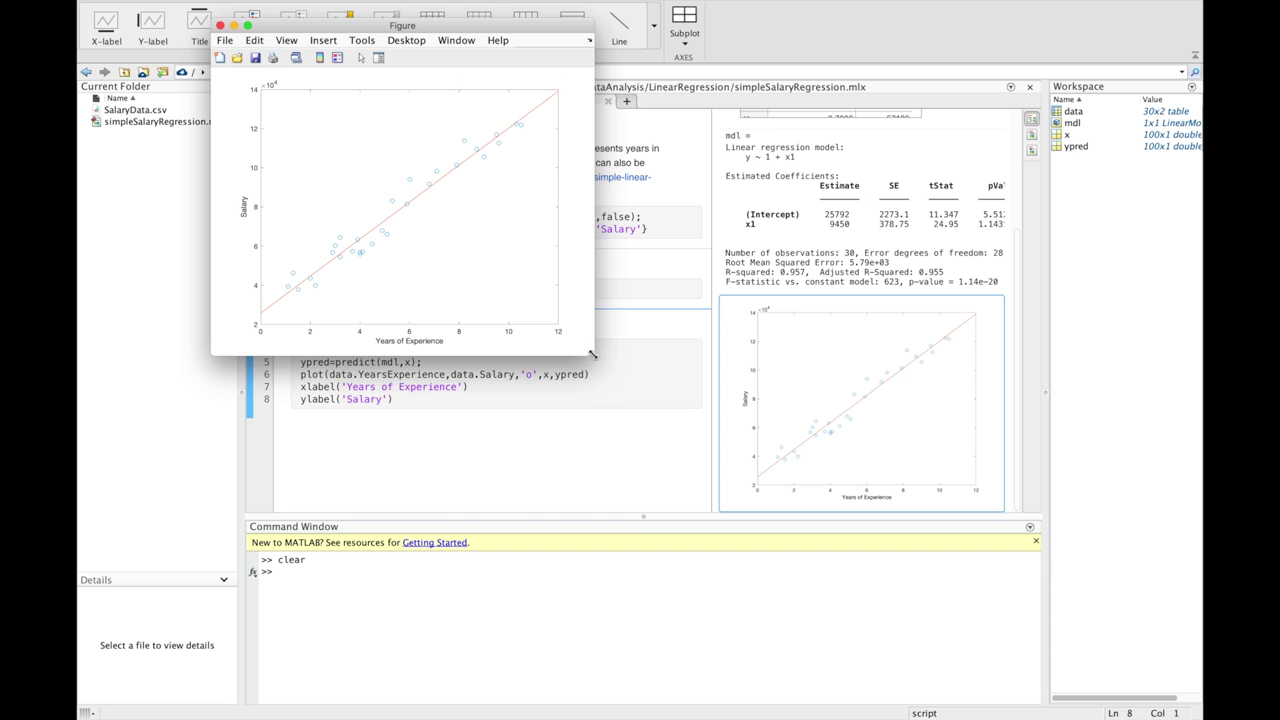
left_click_drag(593, 354, 897, 693)
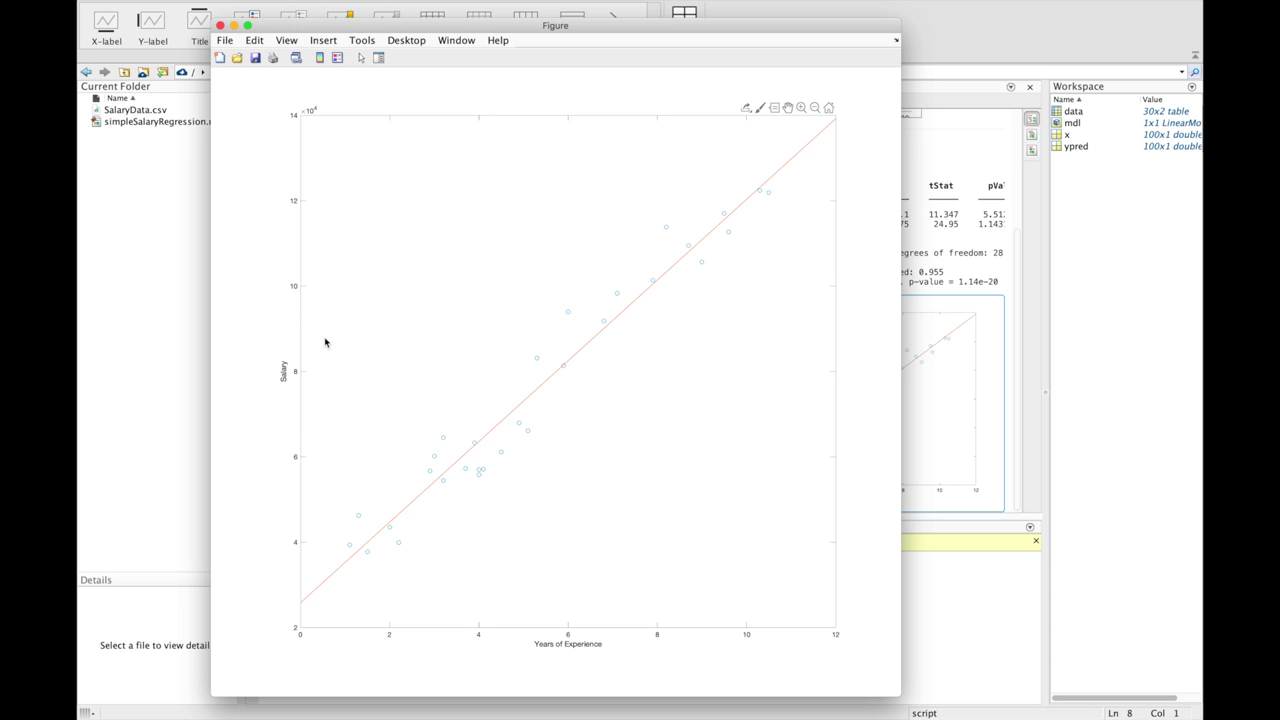
left_click(225, 40)
Open the salary figure's Save As dialog, set format to EPS file (*.eps), then cancel
left_click(245, 118)
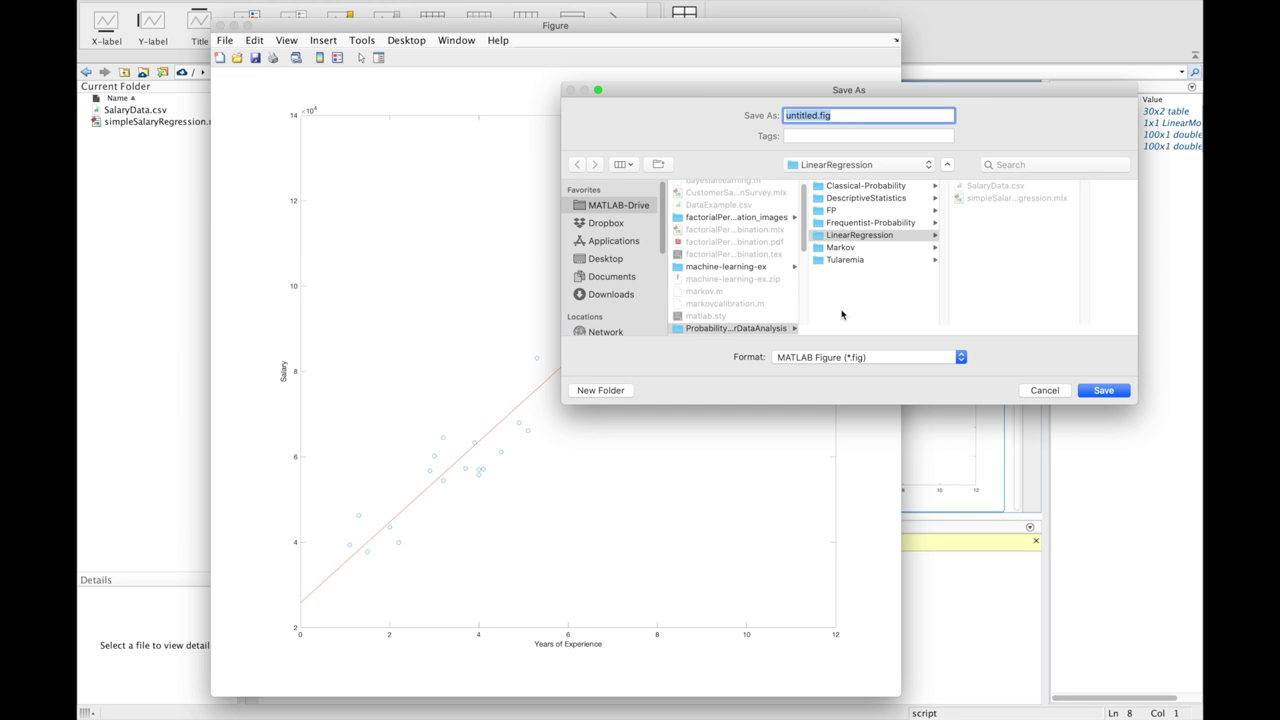
left_click(855, 362)
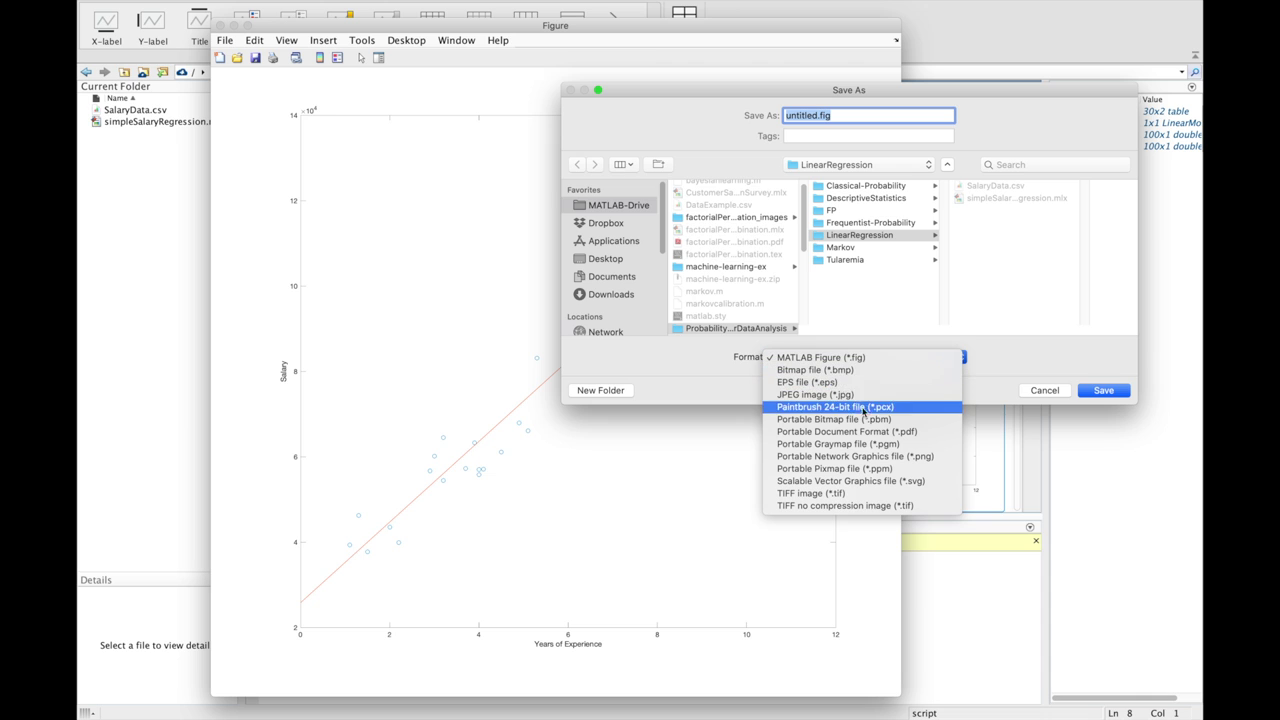
left_click(845, 383)
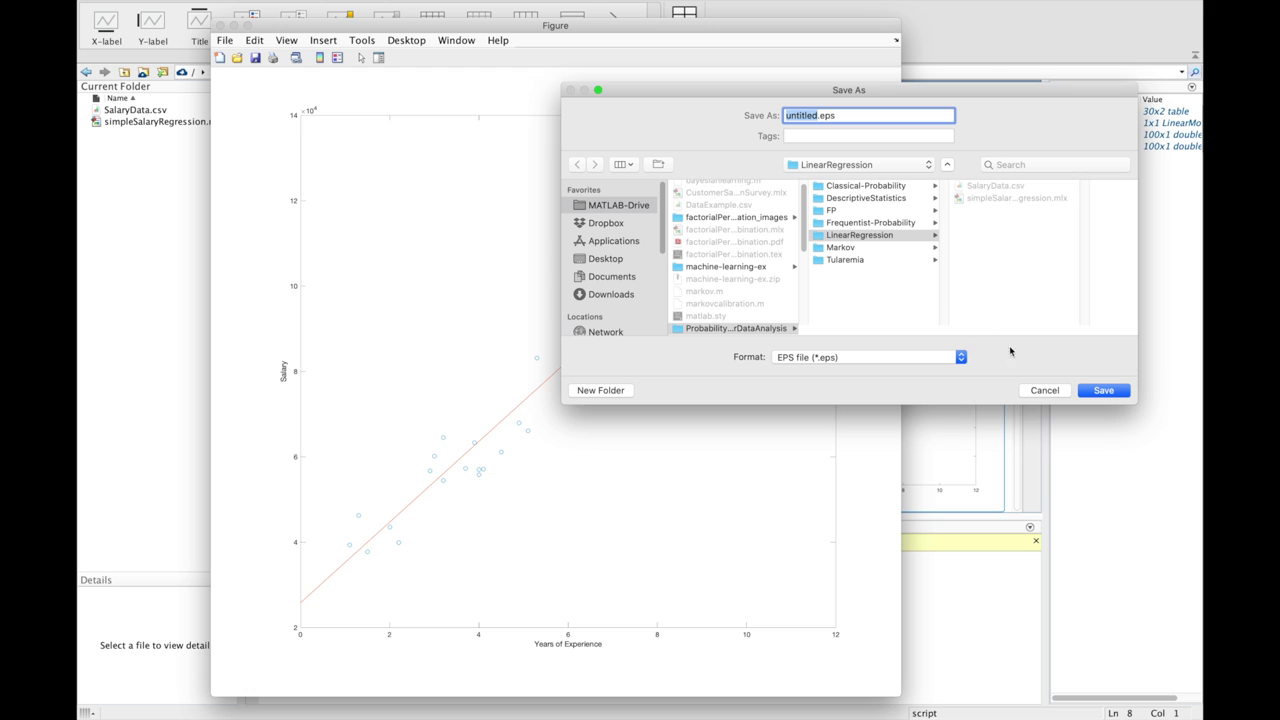
left_click(1045, 390)
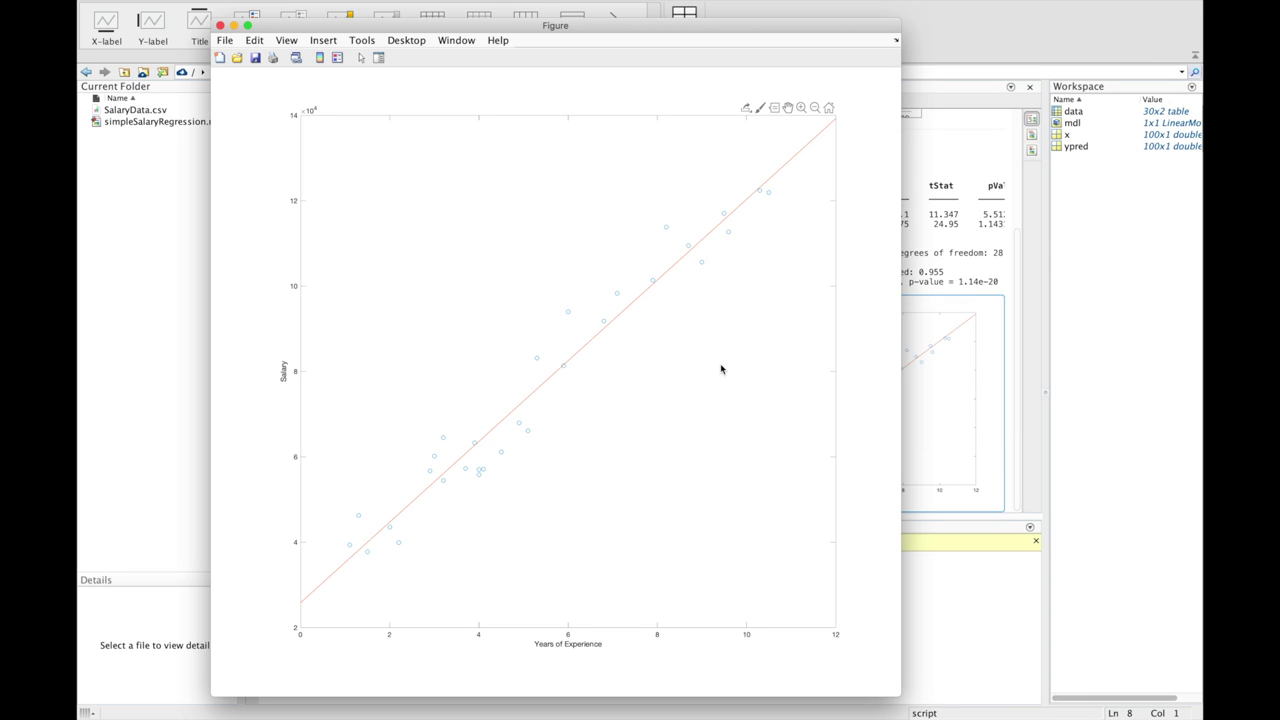